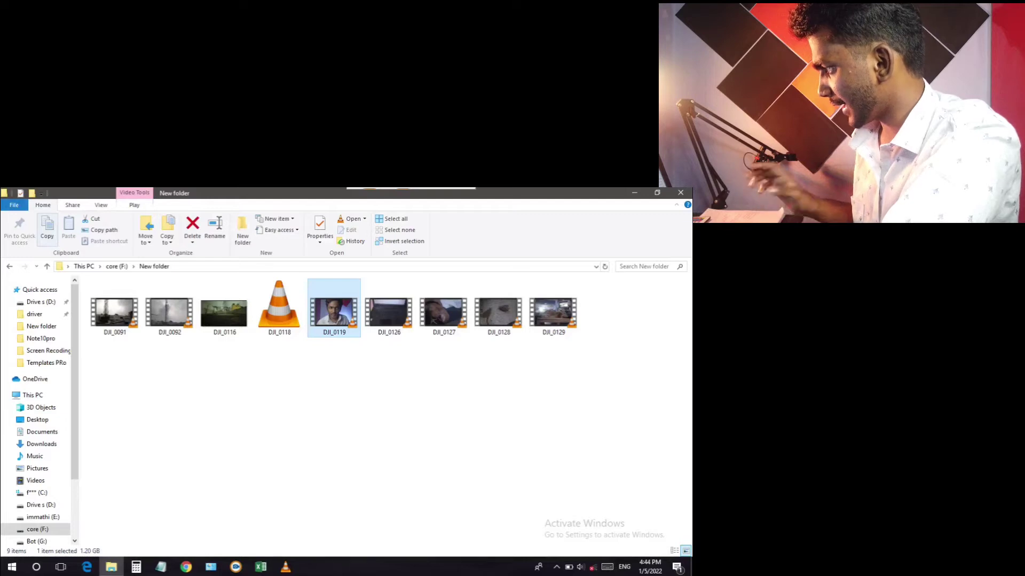
- Copy the DJI_0119 video from New folder on the core (F:) drive and open the Bot (G:) drive
key("ctrl+c")
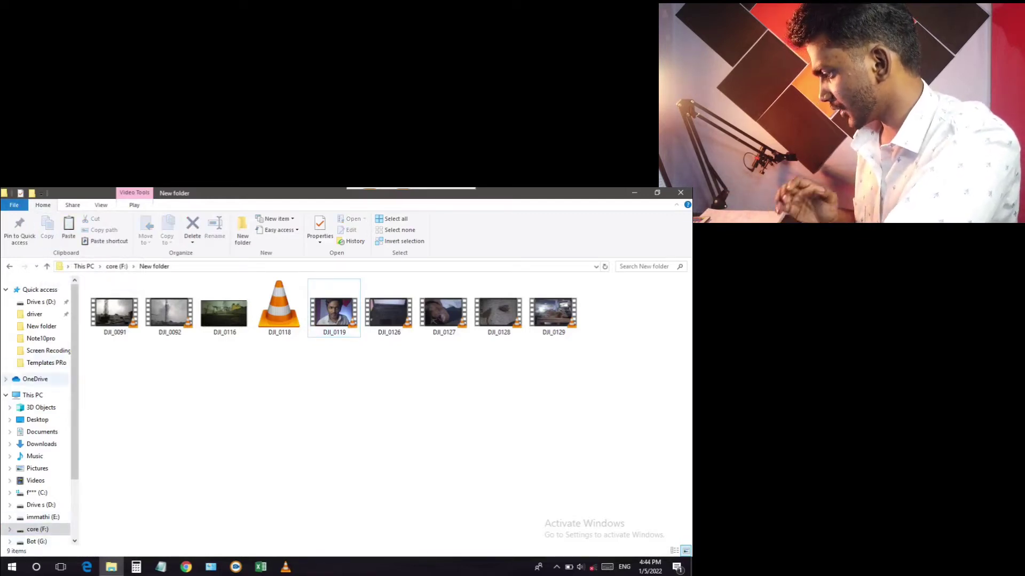
left_click(33, 395)
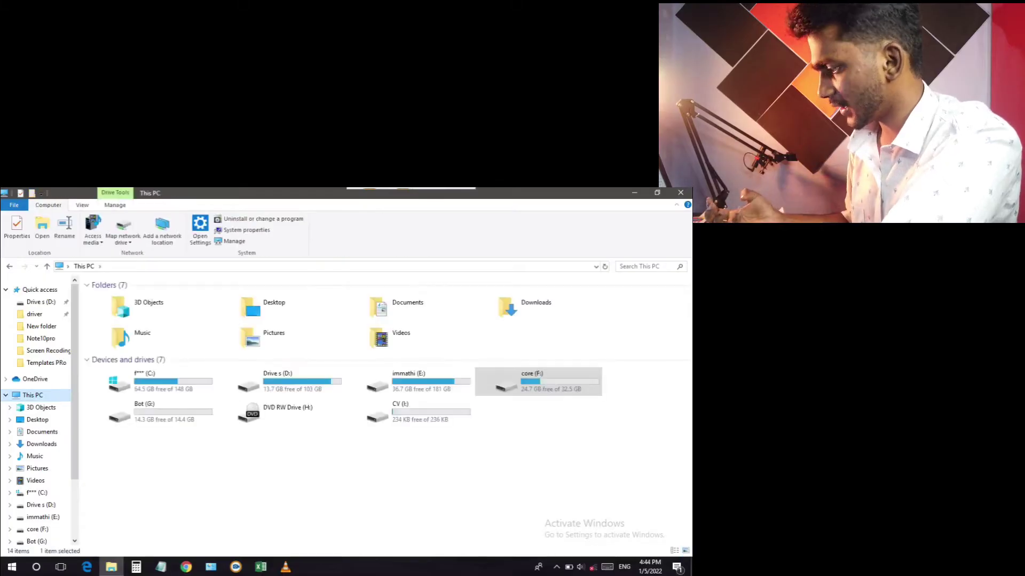
left_click(149, 412)
double_click(150, 412)
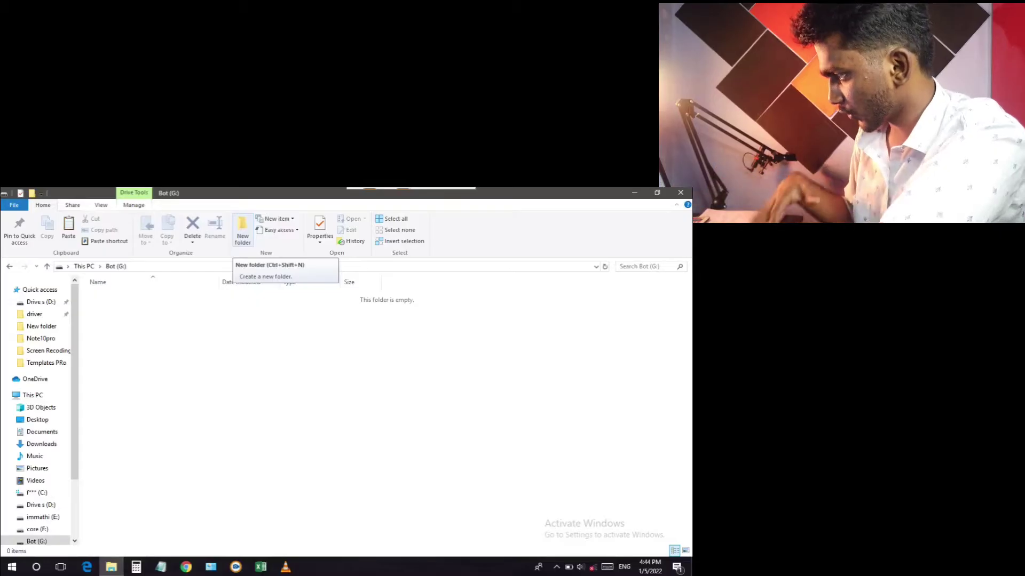
- Create a folder named Stocks on the Bot (G:) drive and open it
left_click(243, 230)
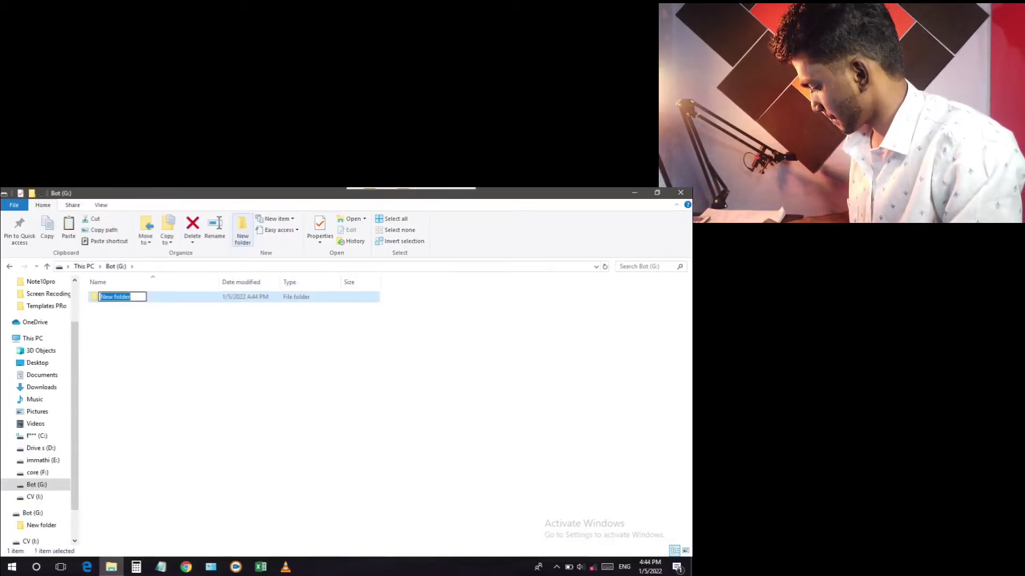
type("Stocks")
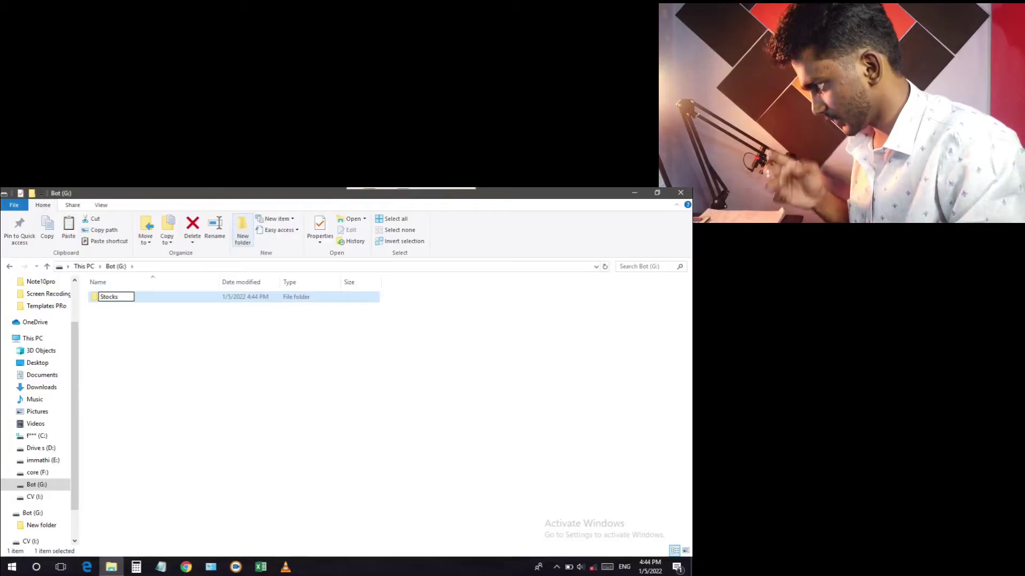
key("Return")
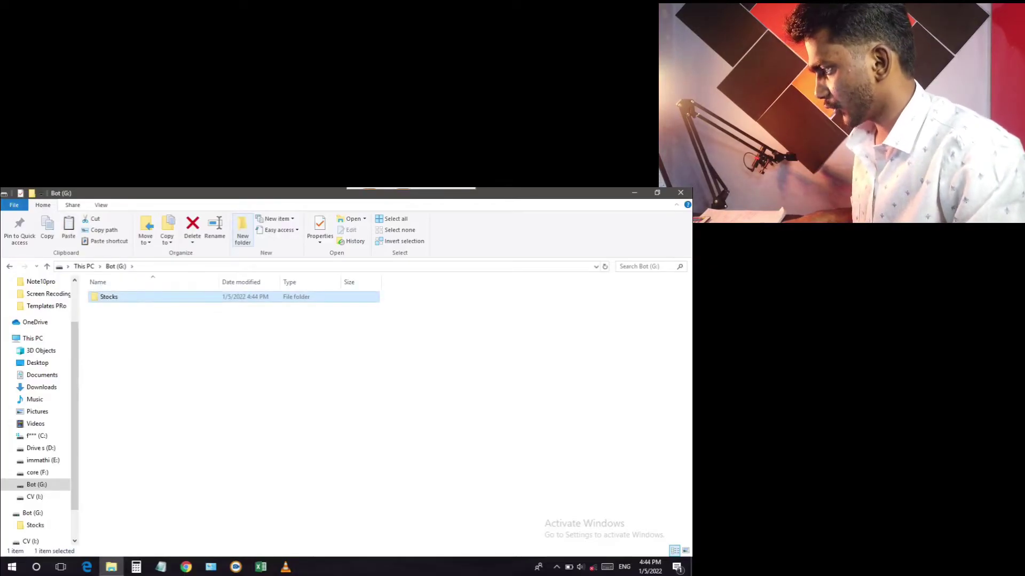
key("Return")
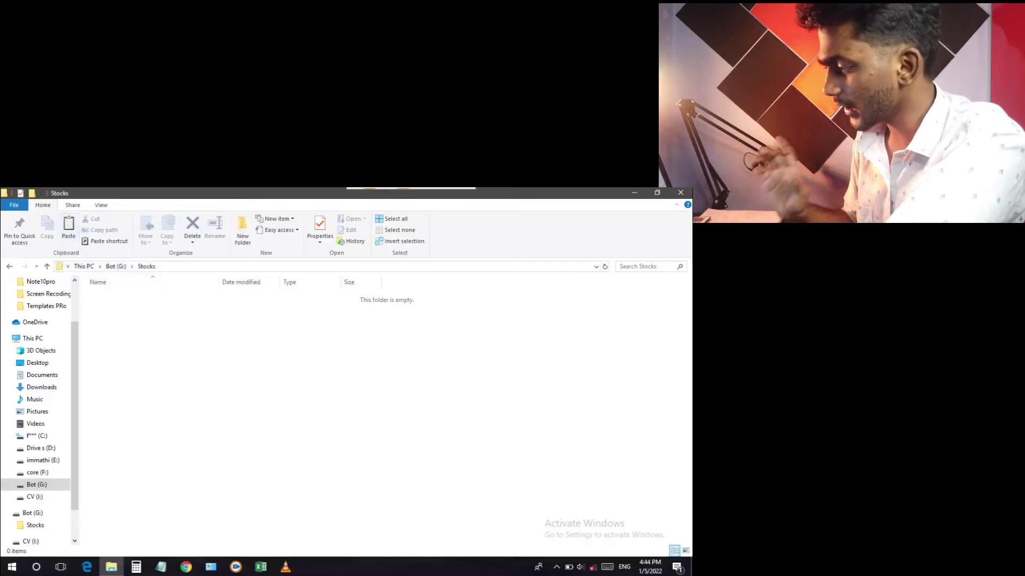
- Paste the DJI_0119 video into the Stocks folder and retry the interrupted copy
right_click(230, 341)
left_click(251, 411)
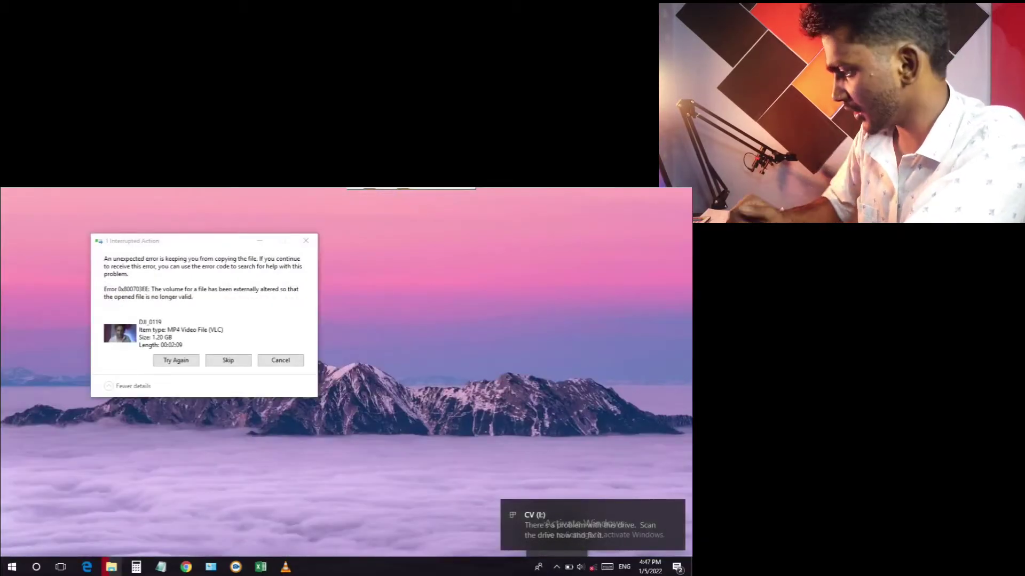
left_click(175, 360)
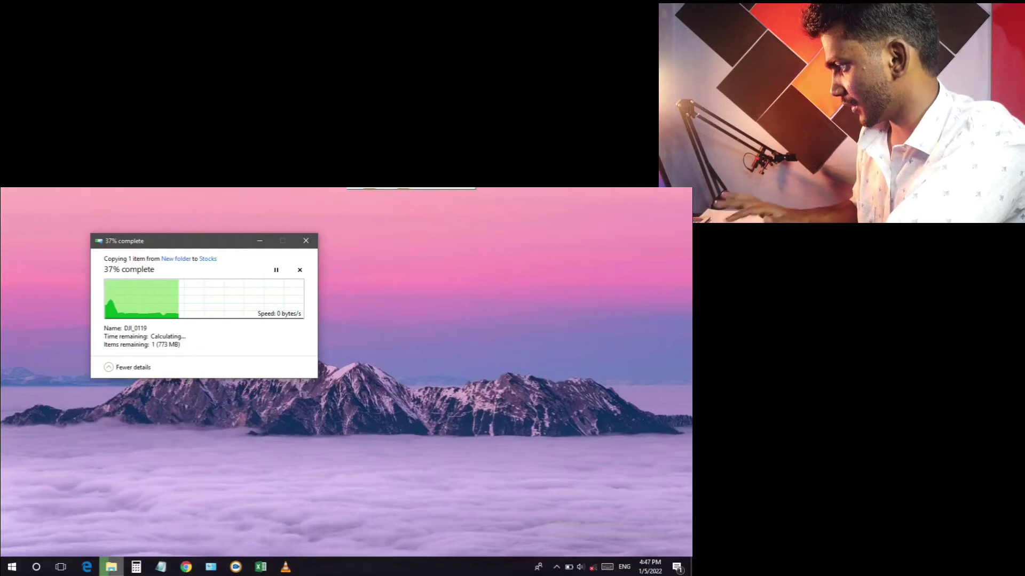
- Open the Stocks folder on the Bot (G:) drive and select the copied DJI_0119 video
mouse_move(111, 566)
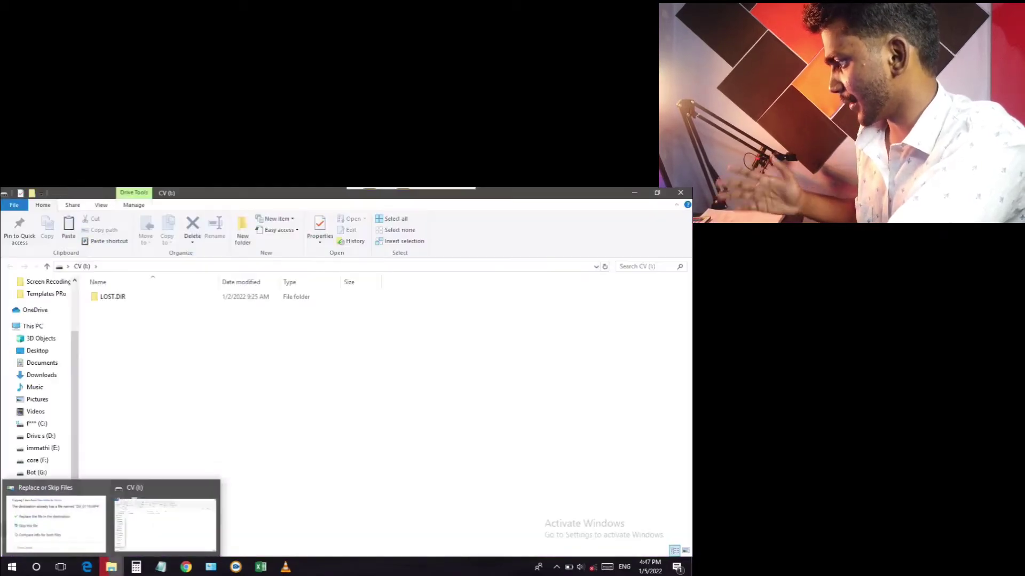
left_click(165, 515)
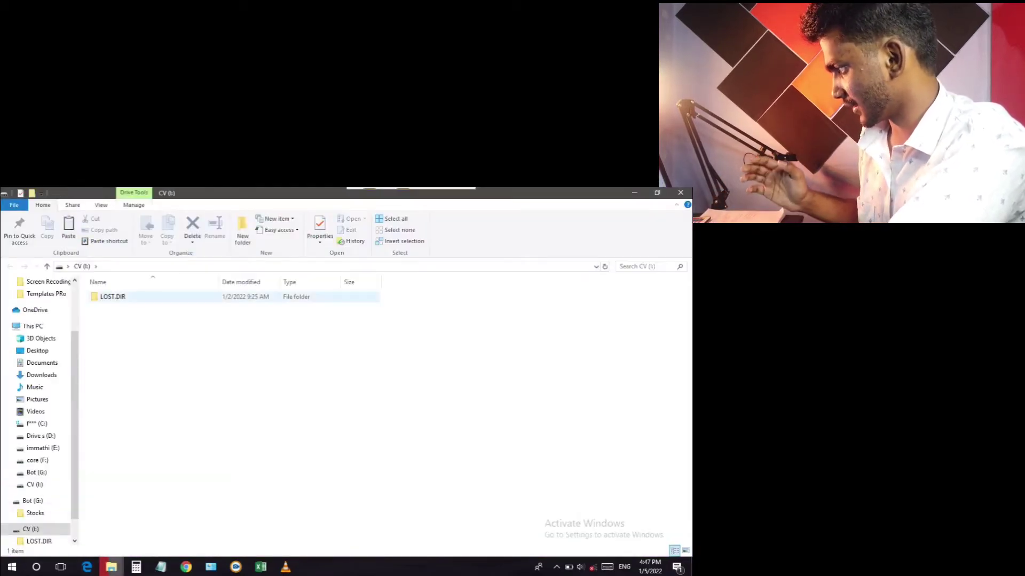
left_click(32, 501)
left_click(35, 513)
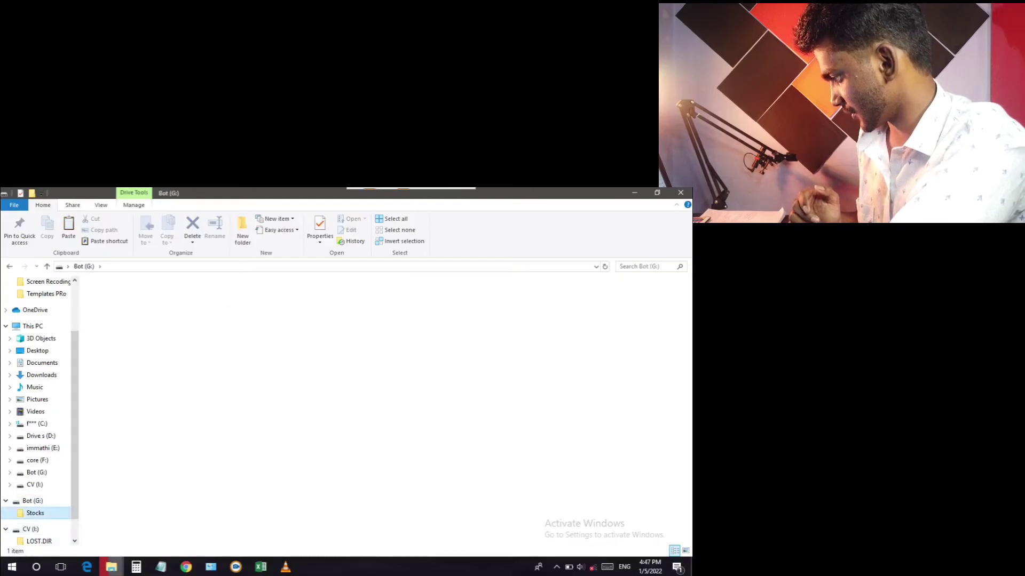
left_click(112, 297)
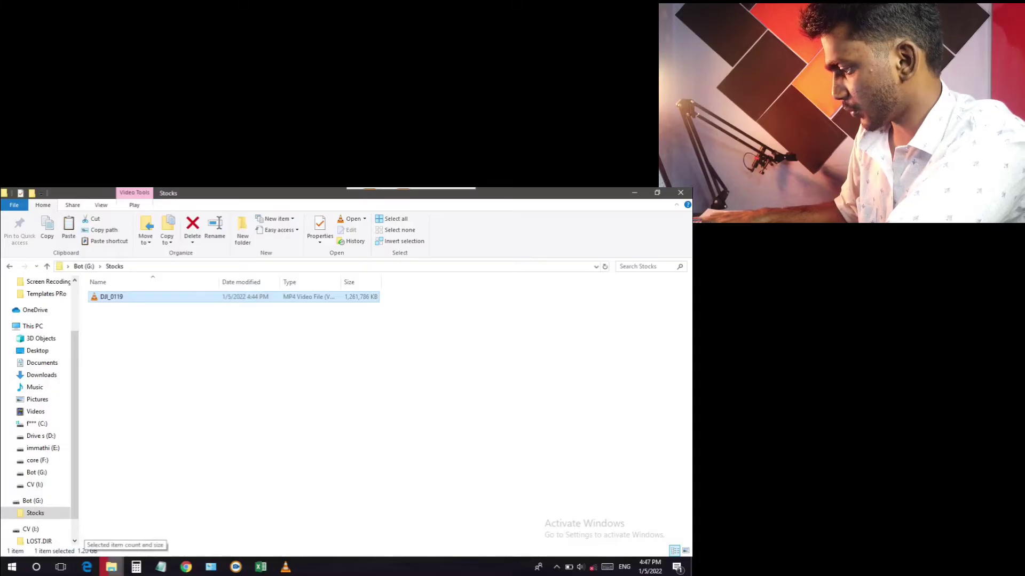
- Try to play the copied DJI_0119 video with the sound muted, and close VLC media player
key("Return")
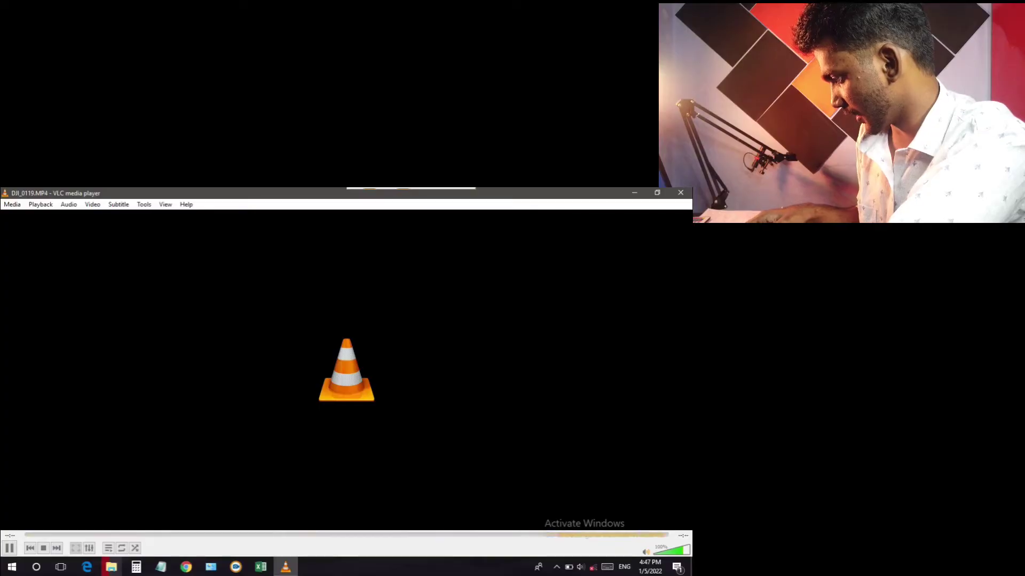
key("m")
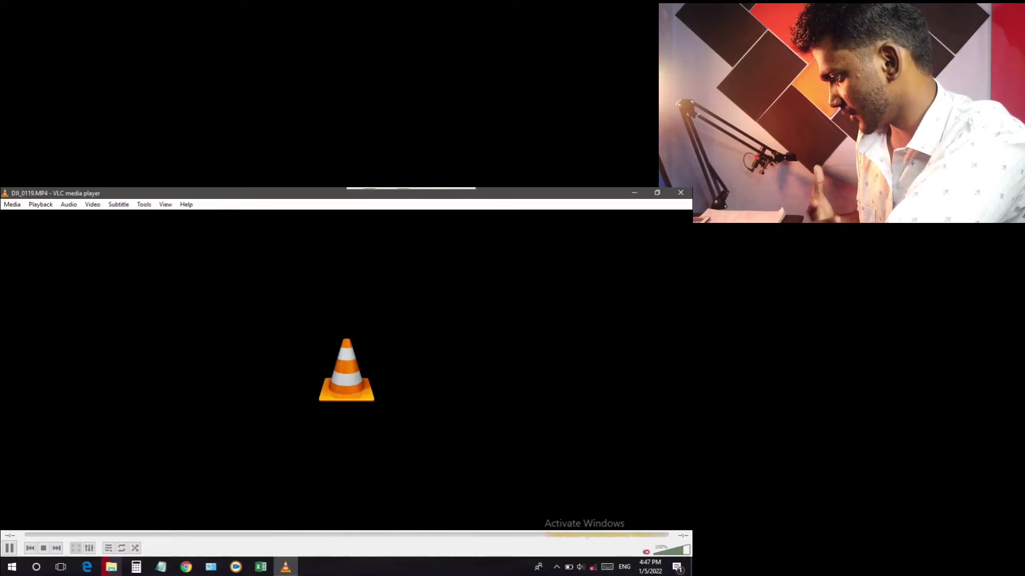
key("s")
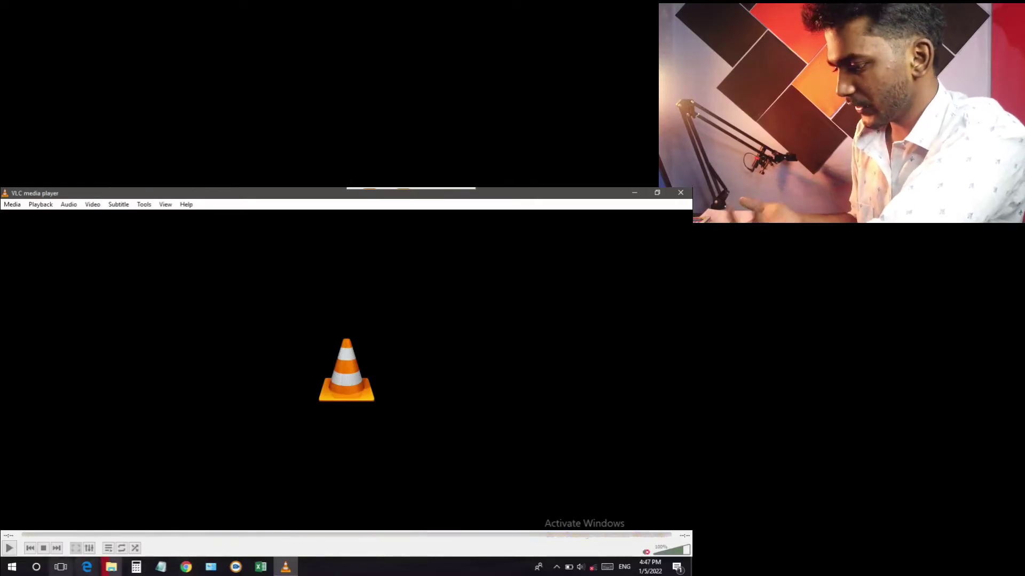
key("Tab")
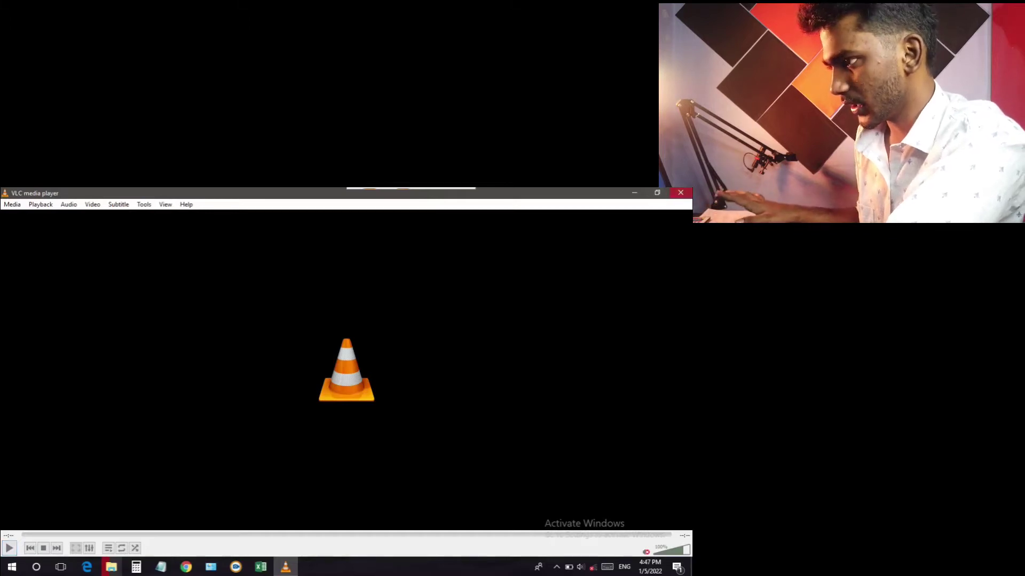
left_click(681, 193)
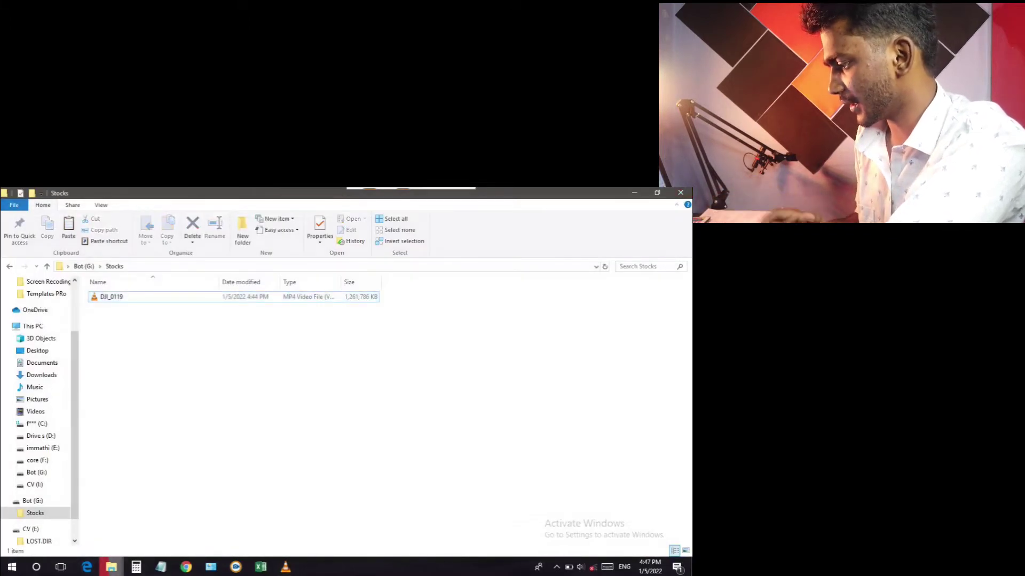
- Return to the pending copy and replace the existing DJI_0119.MP4 in the Stocks folder
mouse_move(111, 567)
left_click(56, 520)
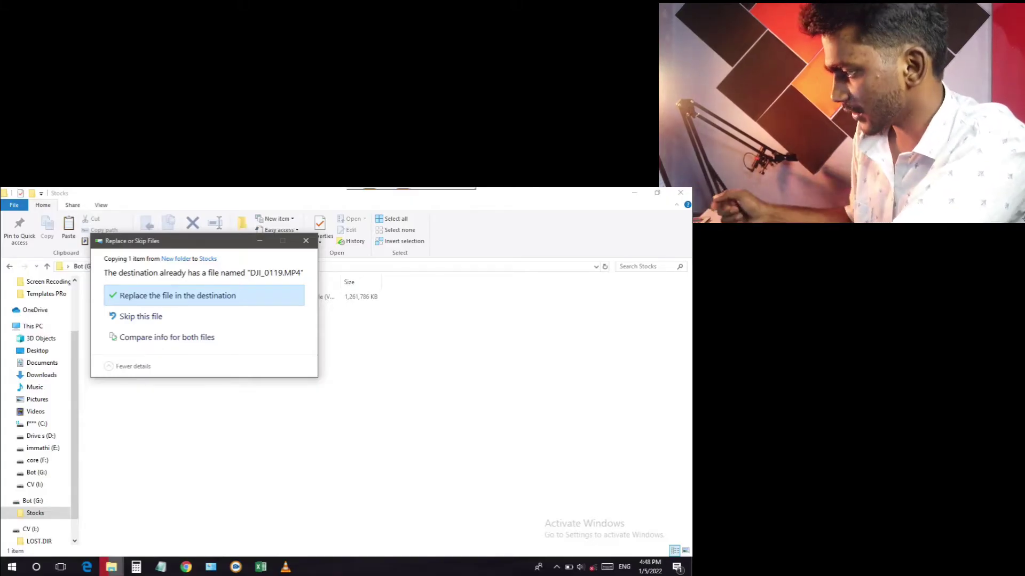
key("Return")
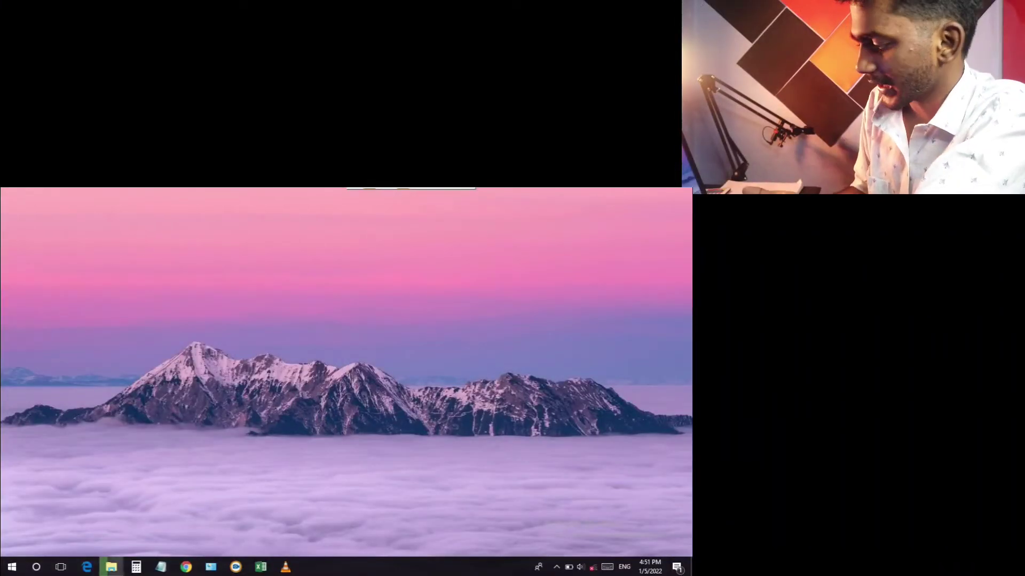
- Rename the Bot (G:) drive in This PC to plugins
mouse_move(111, 567)
left_click(53, 512)
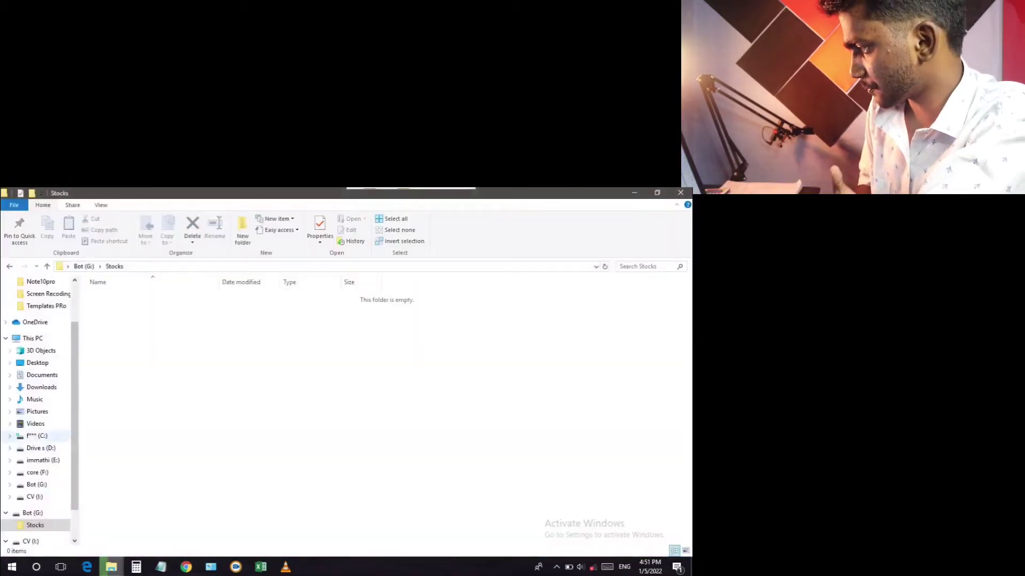
left_click(32, 338)
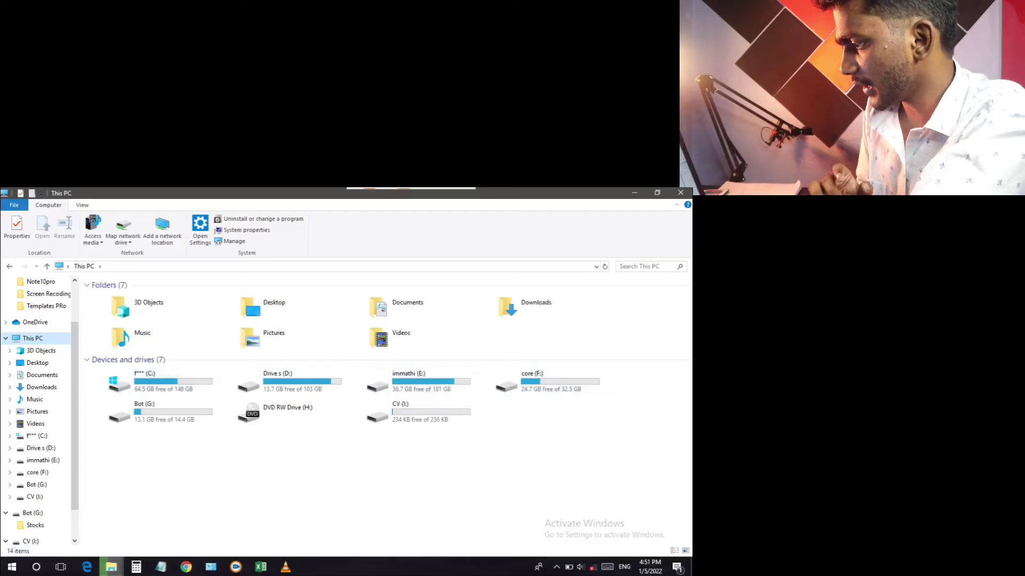
left_click(152, 411)
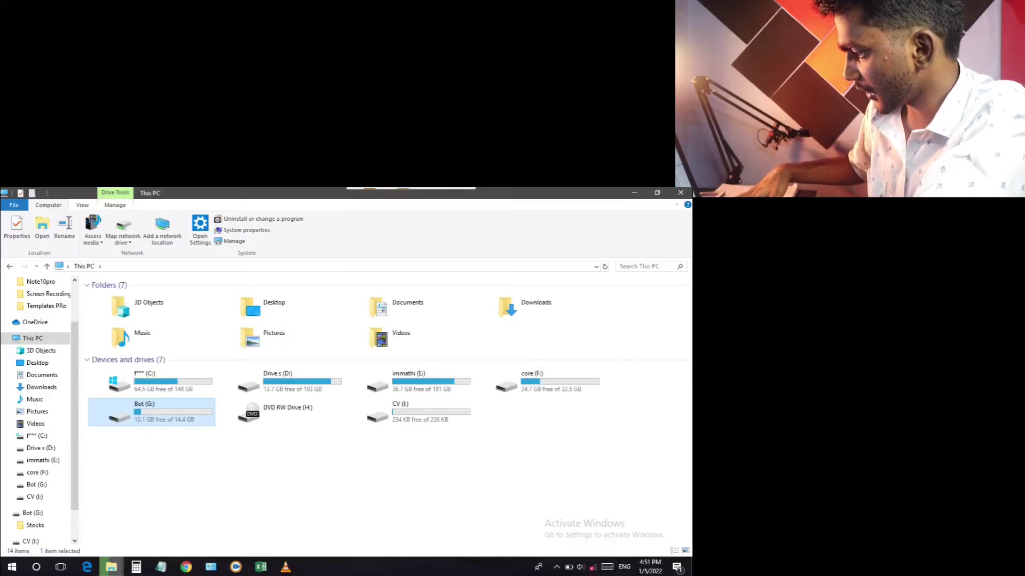
key("F2")
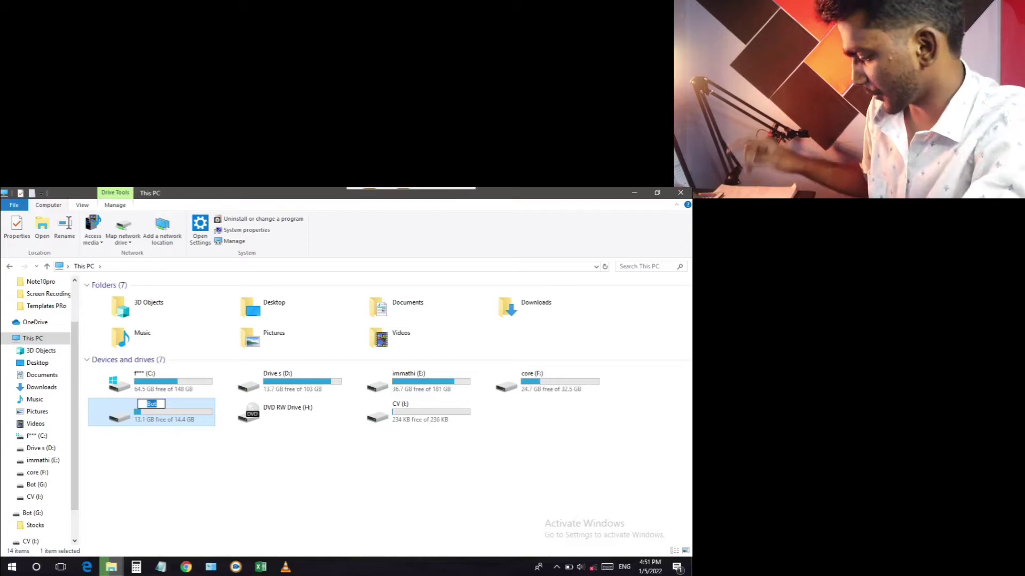
type("plugins")
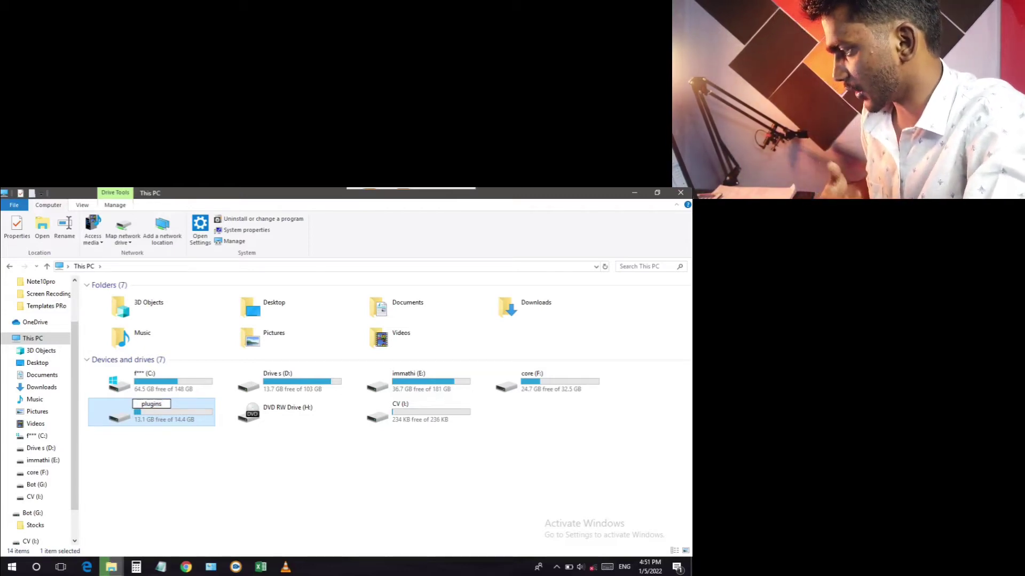
key("Return")
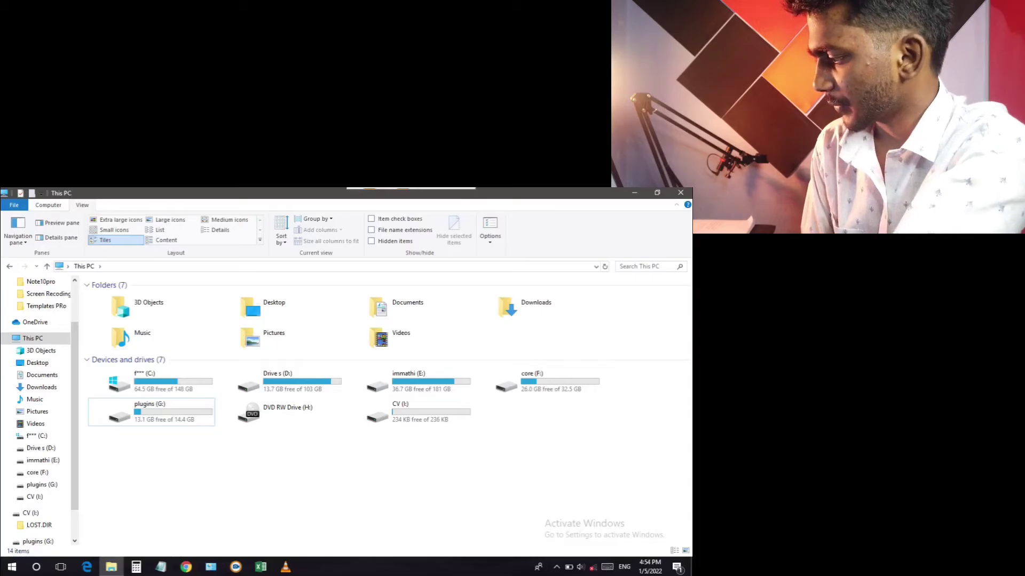
left_click(169, 412)
right_click(170, 412)
left_click(201, 471)
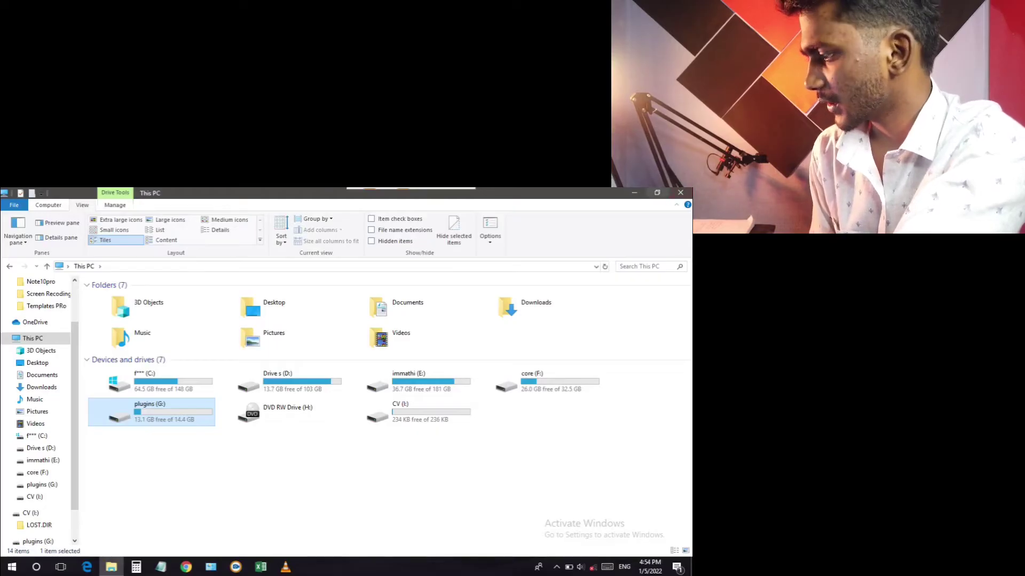
key("super+d")
right_click(420, 281)
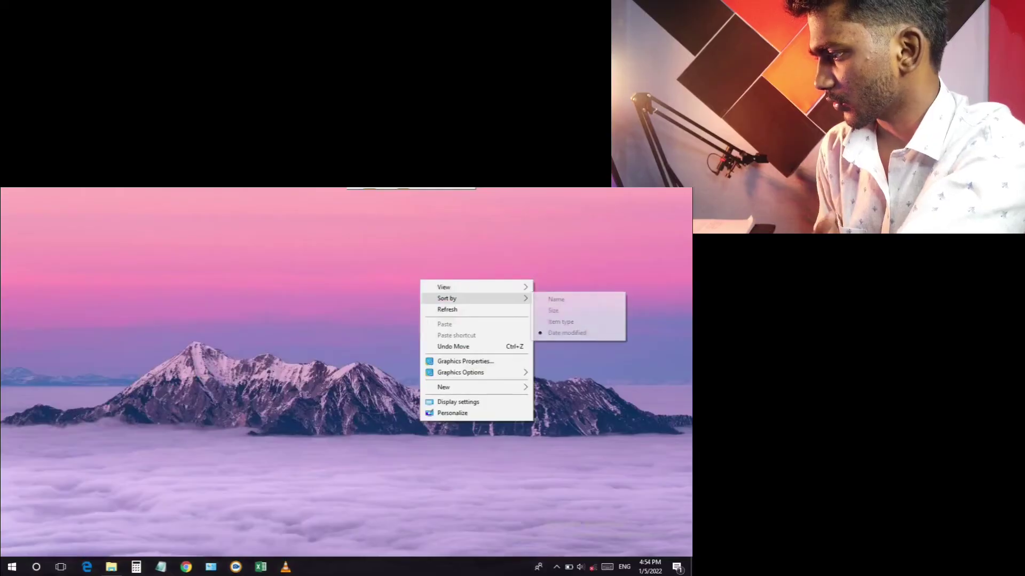
left_click(447, 310)
key("super+d")
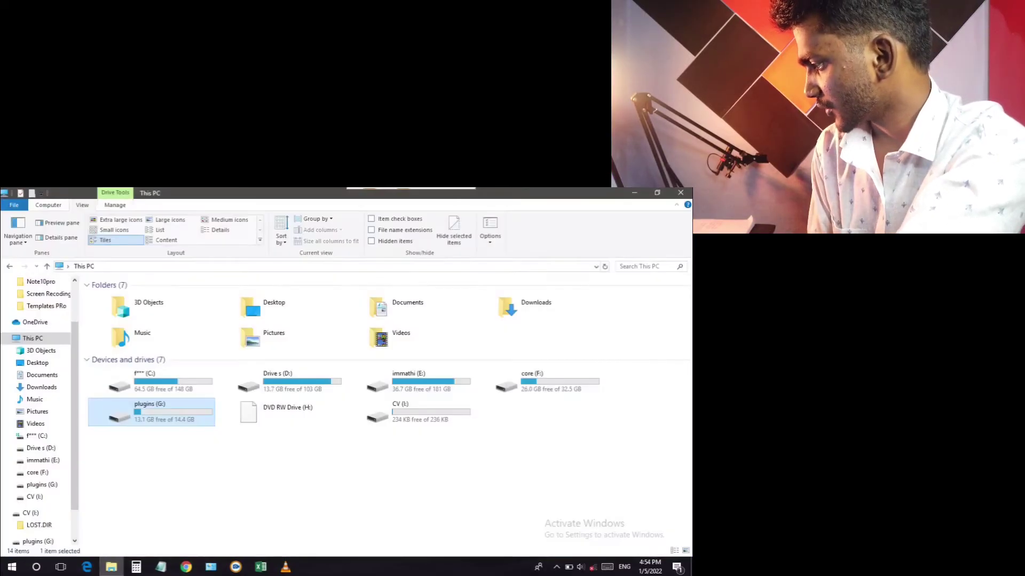
- Open the Format dialog for the plugins (G:) drive and minimize the This PC window behind it
right_click(158, 414)
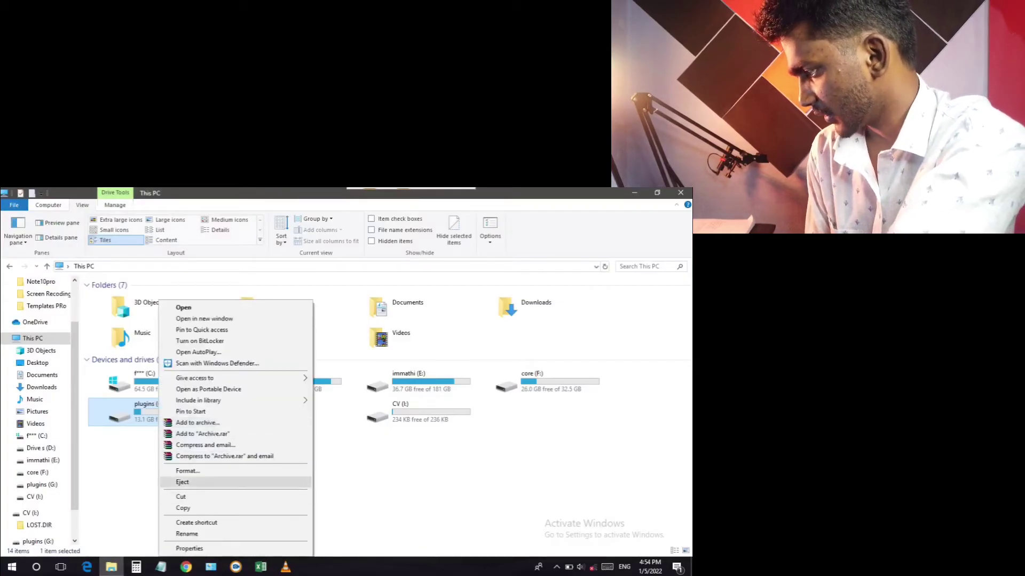
left_click(182, 471)
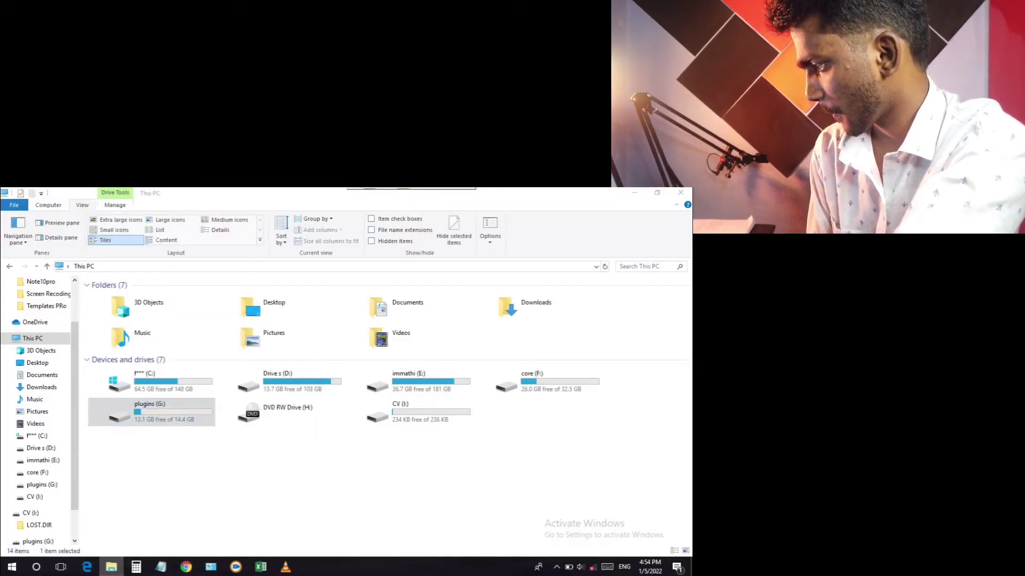
left_click_drag(88, 326, 400, 247)
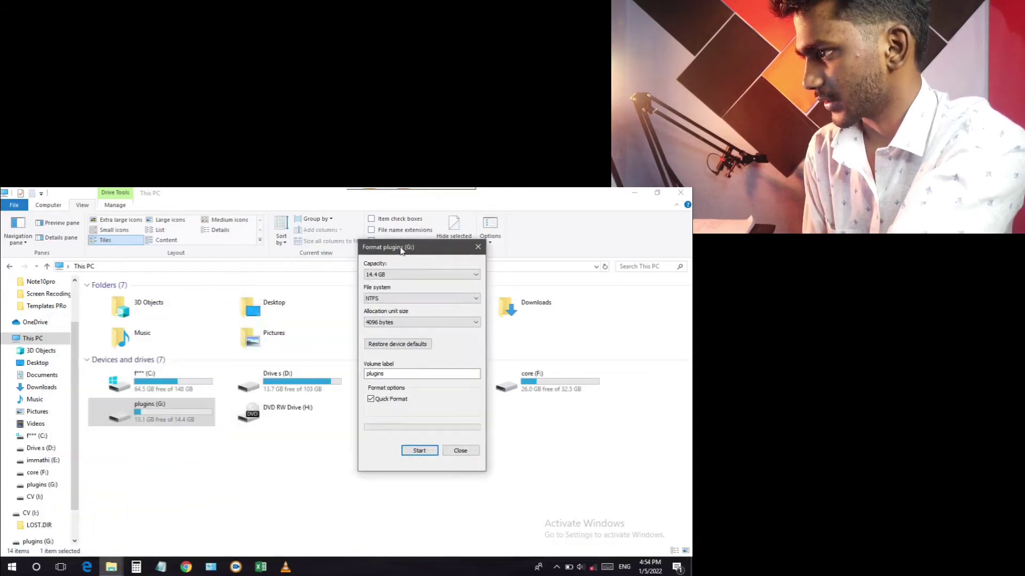
left_click(634, 193)
- Review the file system choices offered for formatting the plugins (G:) drive, from NTFS through exFAT, without changing the selection
left_click(422, 275)
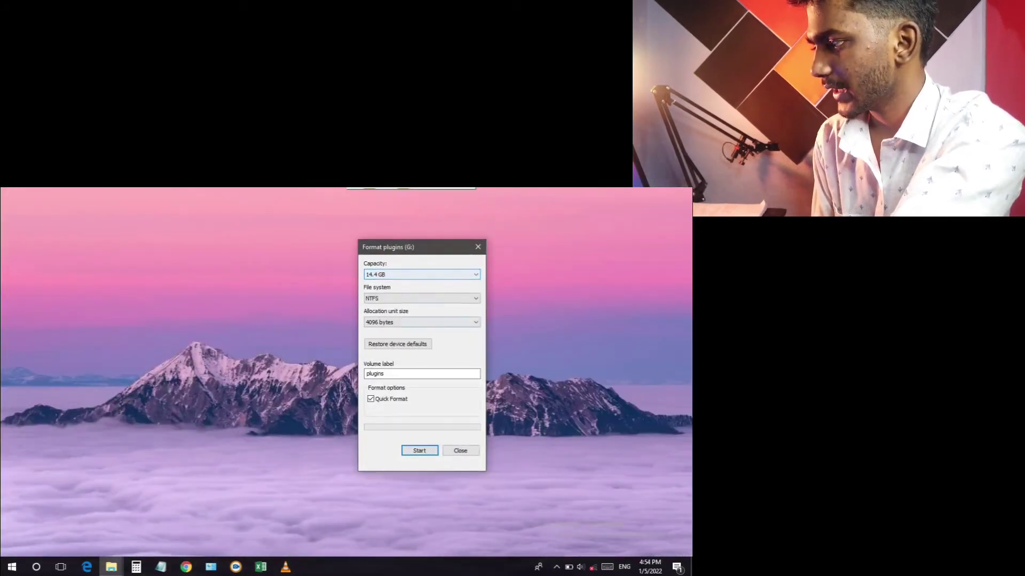
left_click(421, 299)
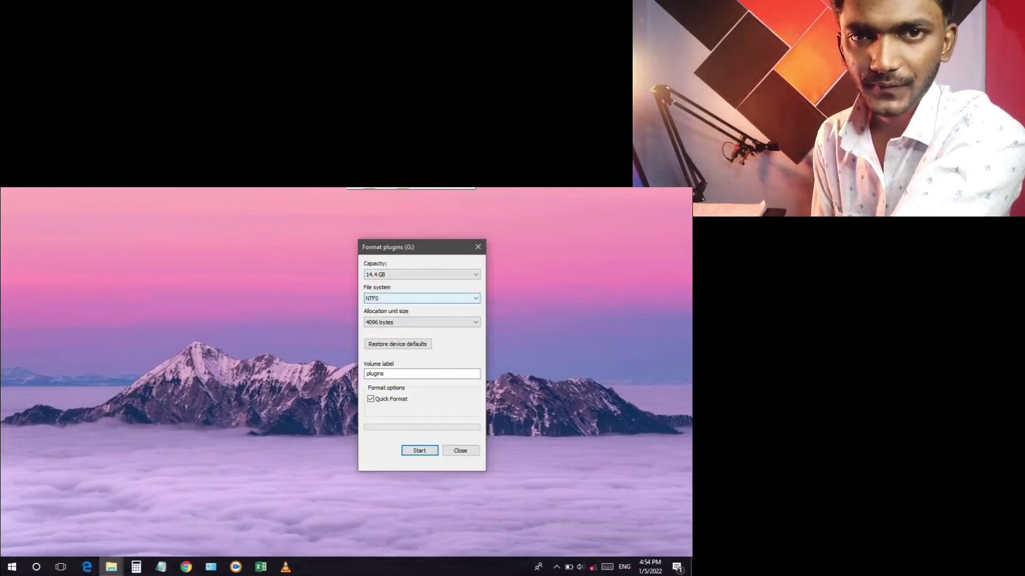
left_click(422, 298)
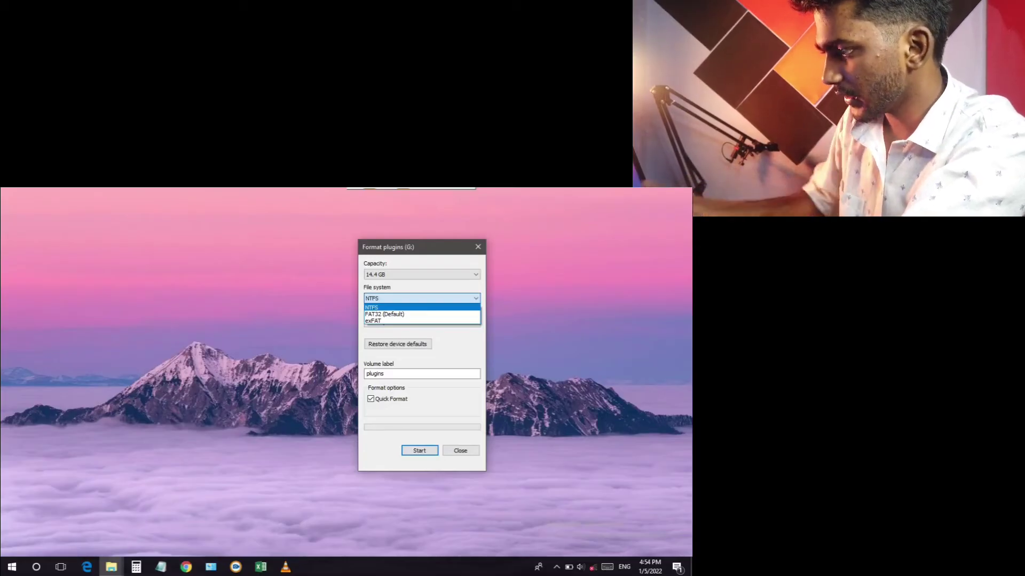
key("Down")
key("Down")
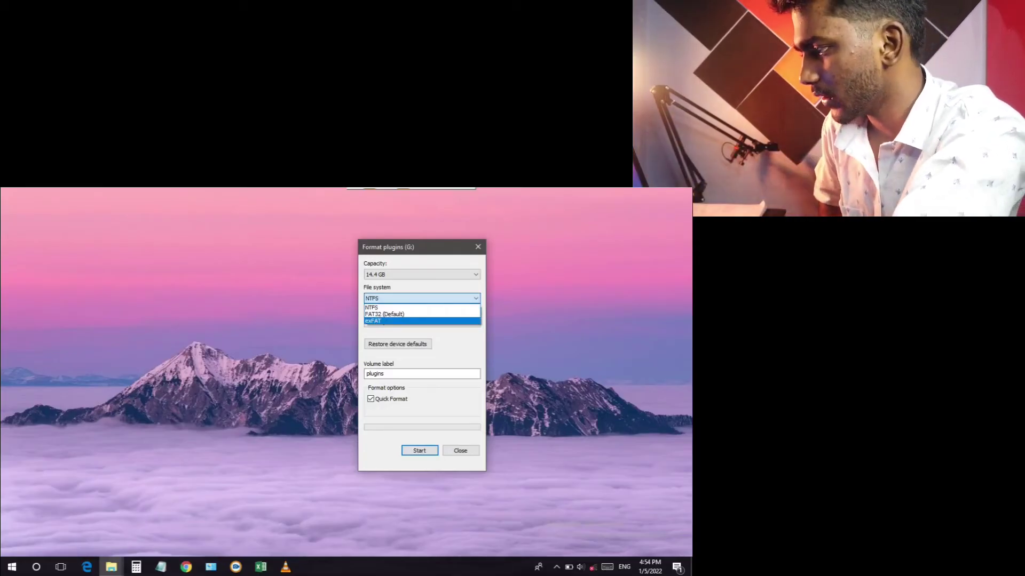
key("Escape")
- Look through the allocation unit sizes available for the NTFS format, keeping 4096 bytes
key("Tab")
key("alt+Down")
key("Down")
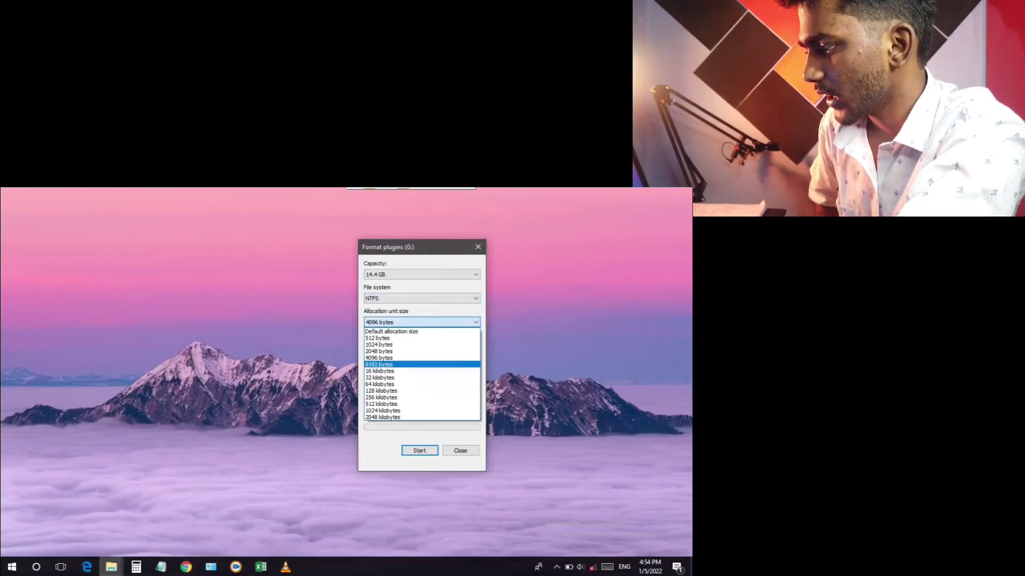
key("Up")
key("Up")
key("Up")
key("Up")
key("Up")
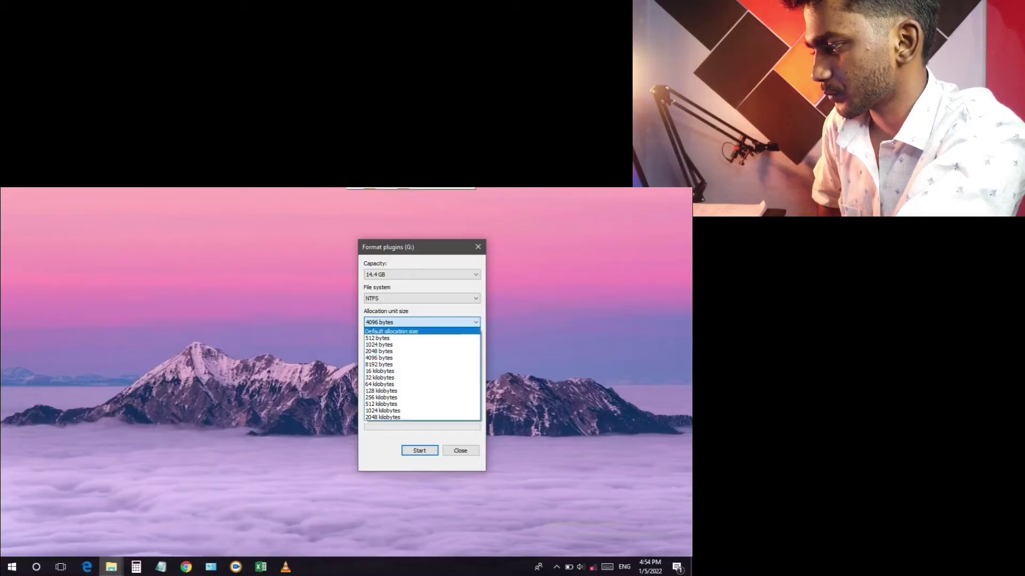
key("Down")
key("Down")
key("Down")
key("Down")
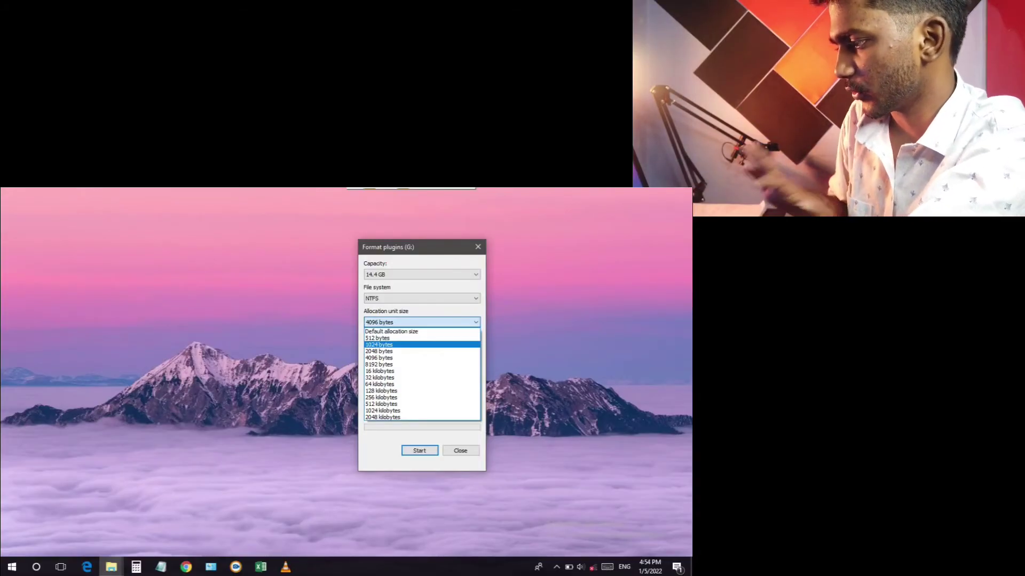
key("Return")
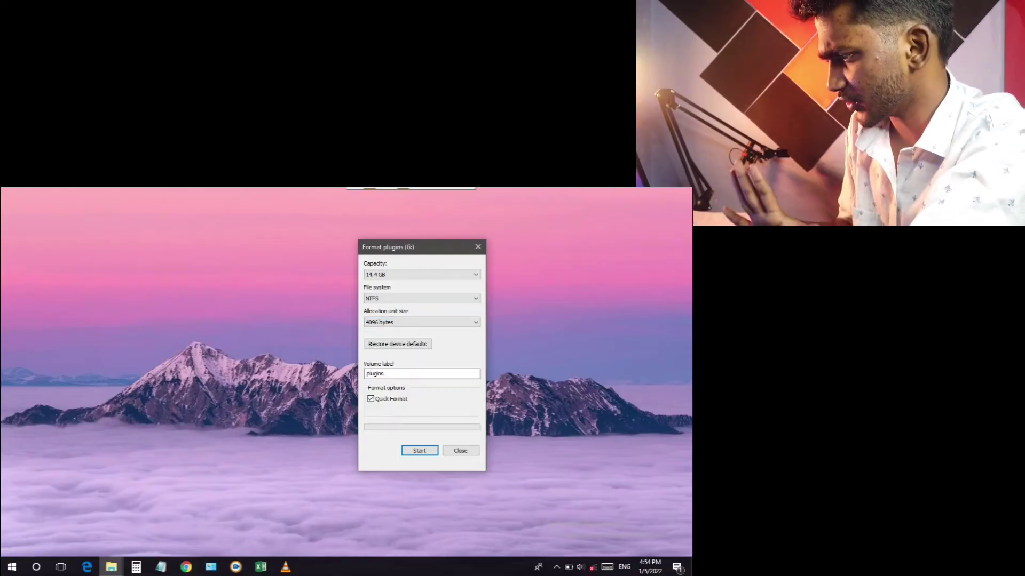
- Restore the device defaults in the format settings for the plugins (G:) drive
key("Tab")
key("Tab")
key("shift+Tab")
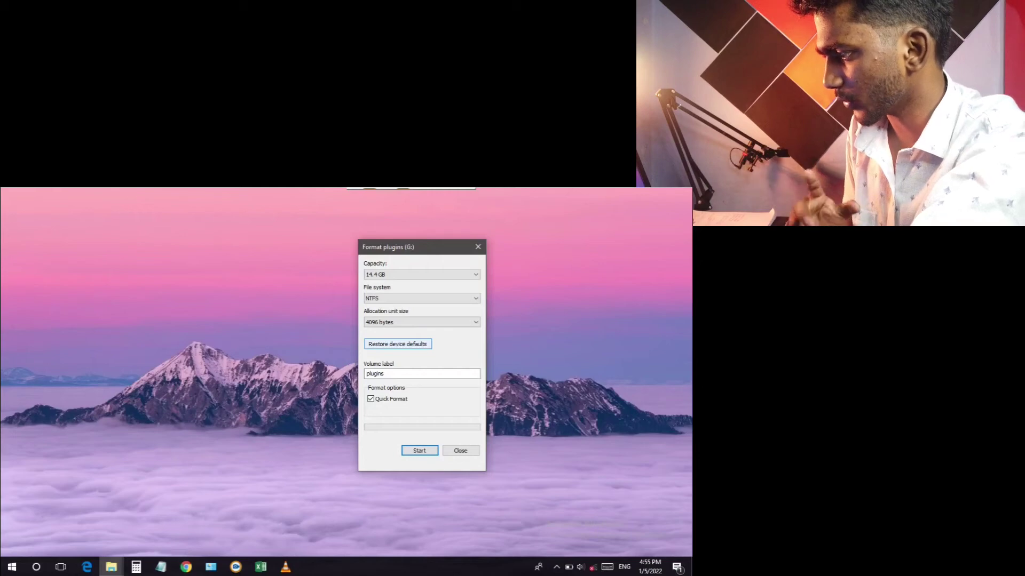
key("Return")
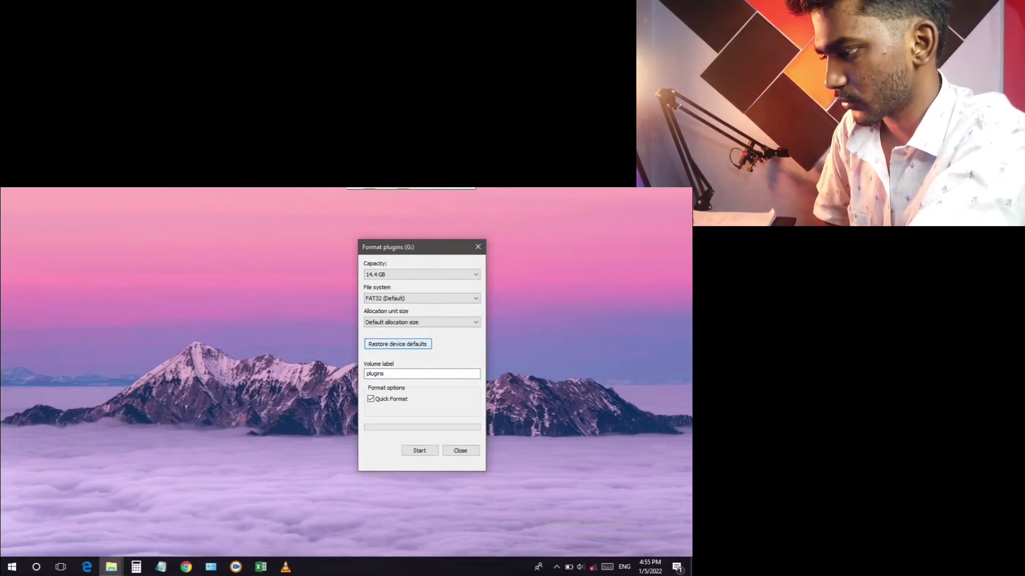
- Set the file system for formatting the plugins (G:) drive to NTFS, leaving plugins as the volume label
key("shift+Tab")
key("shift+Tab")
key("alt+Down")
key("Down")
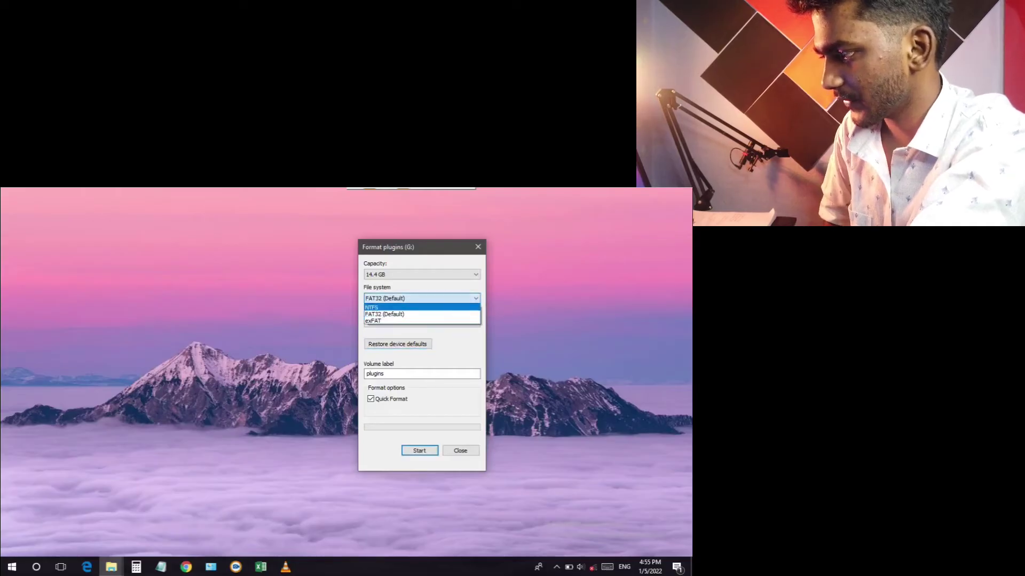
key("Return")
key("Tab")
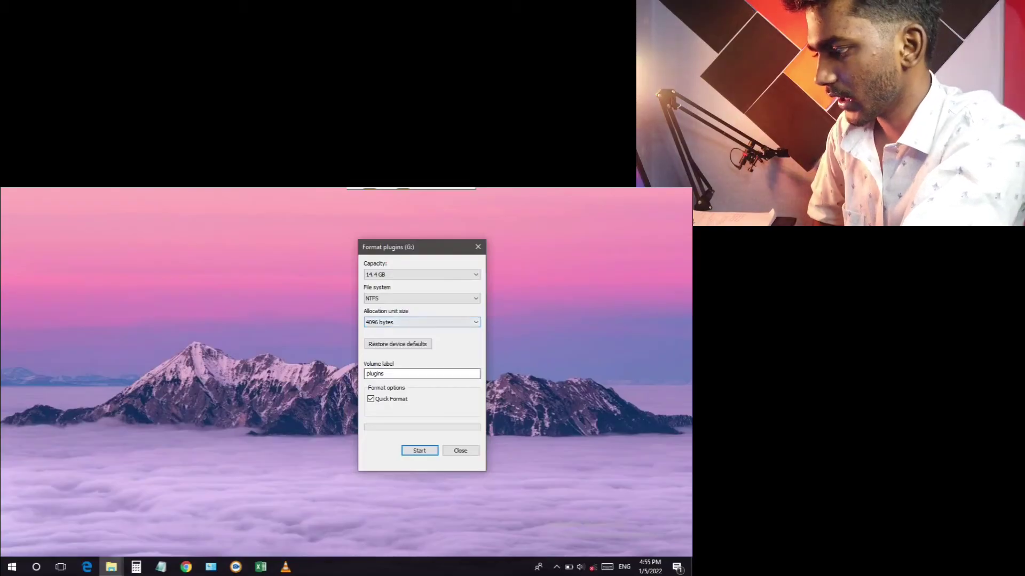
key("Tab")
key("Tab")
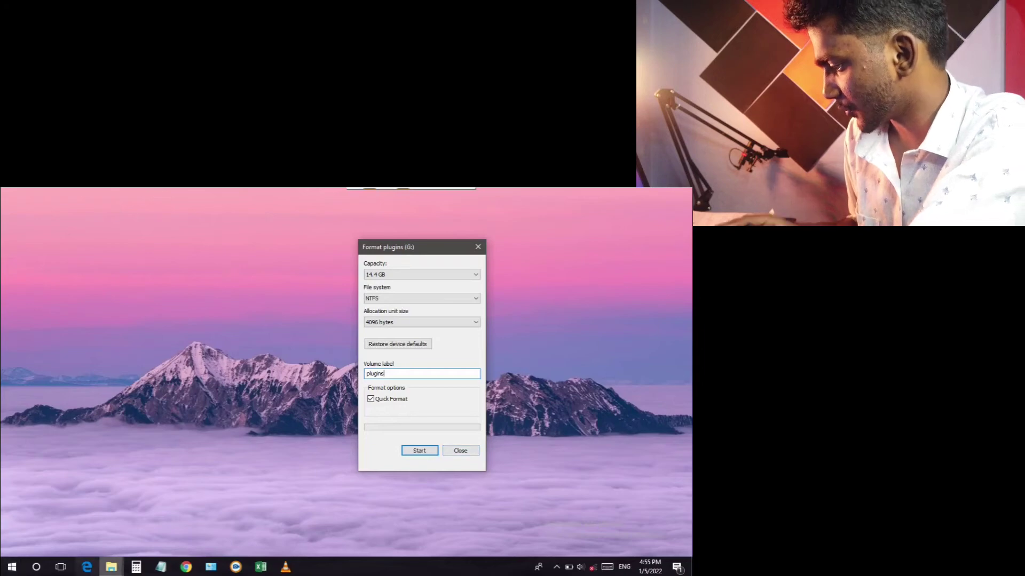
- Move the DJI_0119 video from the Stocks folder on plugins (G:) to the core (F:) drive, and return to This PC
left_click(111, 567)
left_click(85, 524)
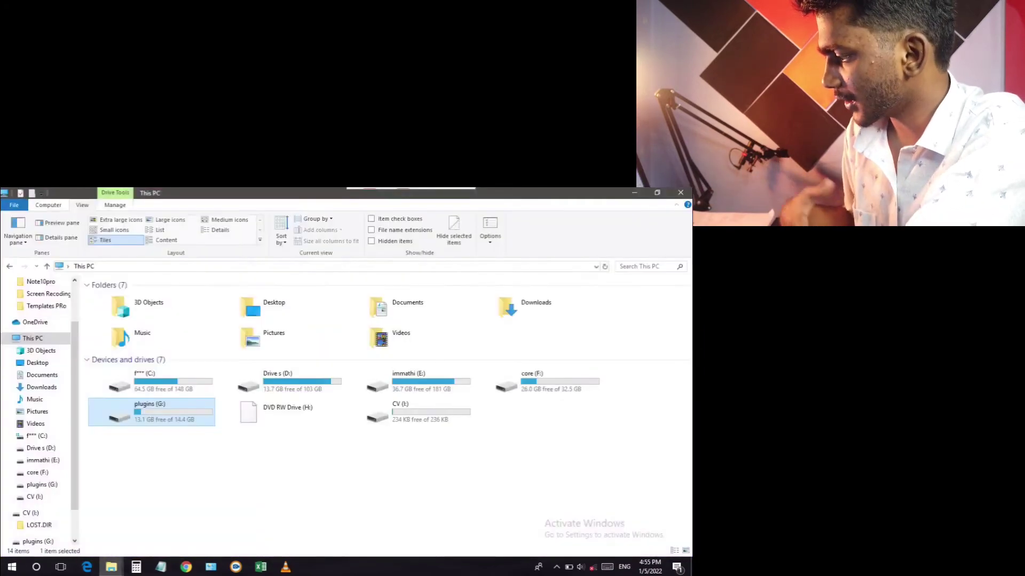
key("Return")
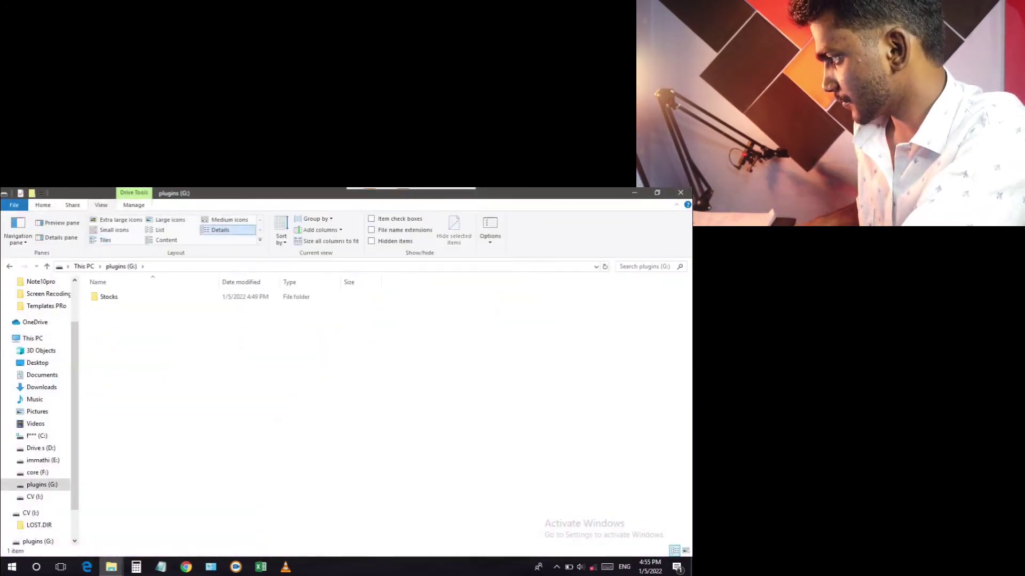
left_click(109, 297)
key("Return")
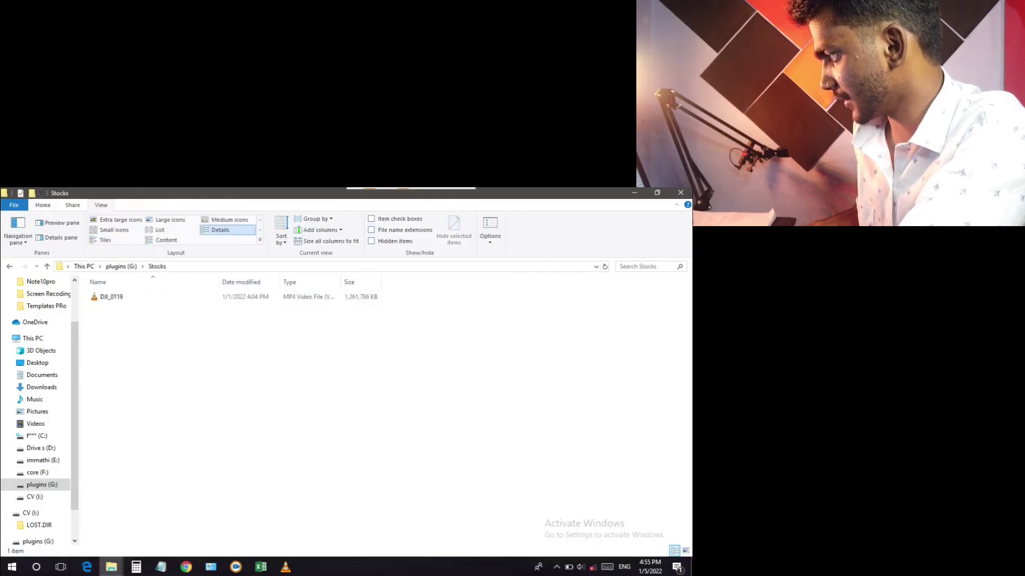
left_click(111, 297)
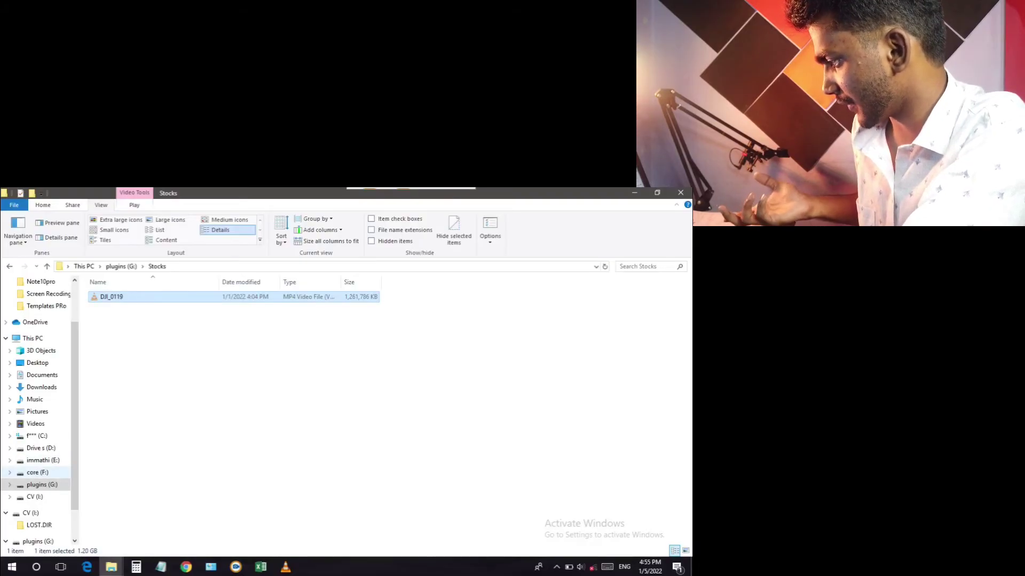
left_click(36, 473)
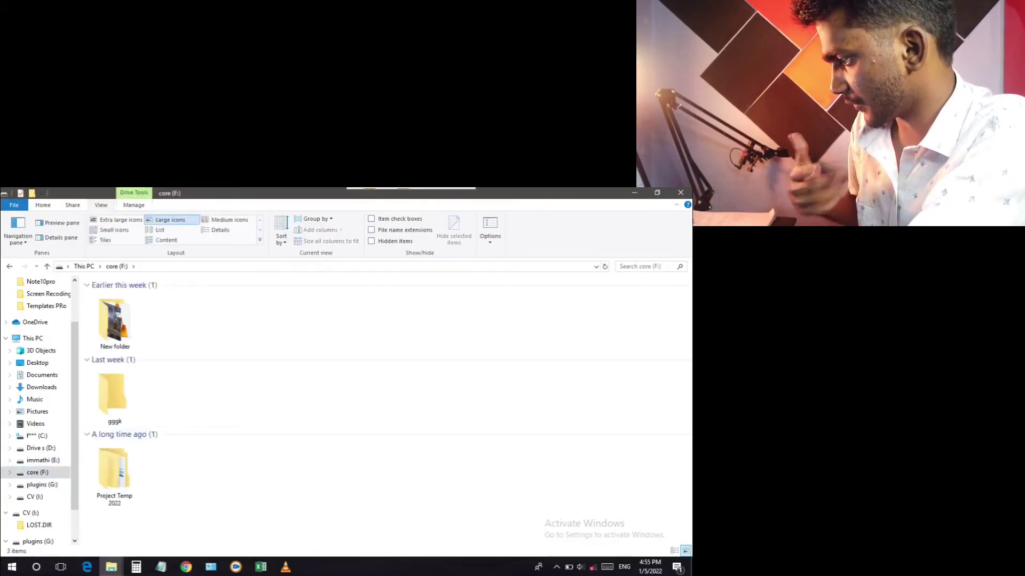
key("ctrl+v")
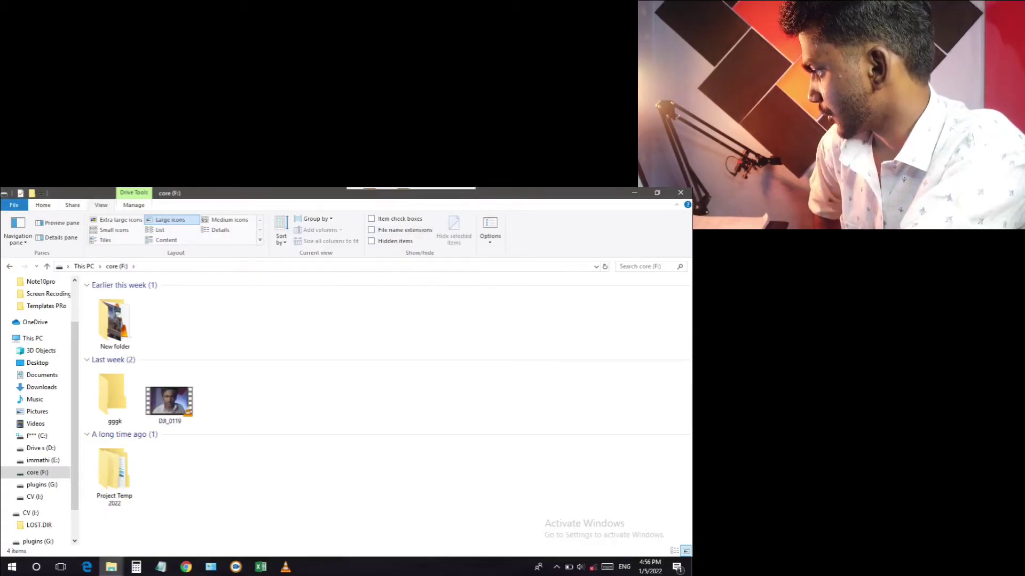
left_click(43, 460)
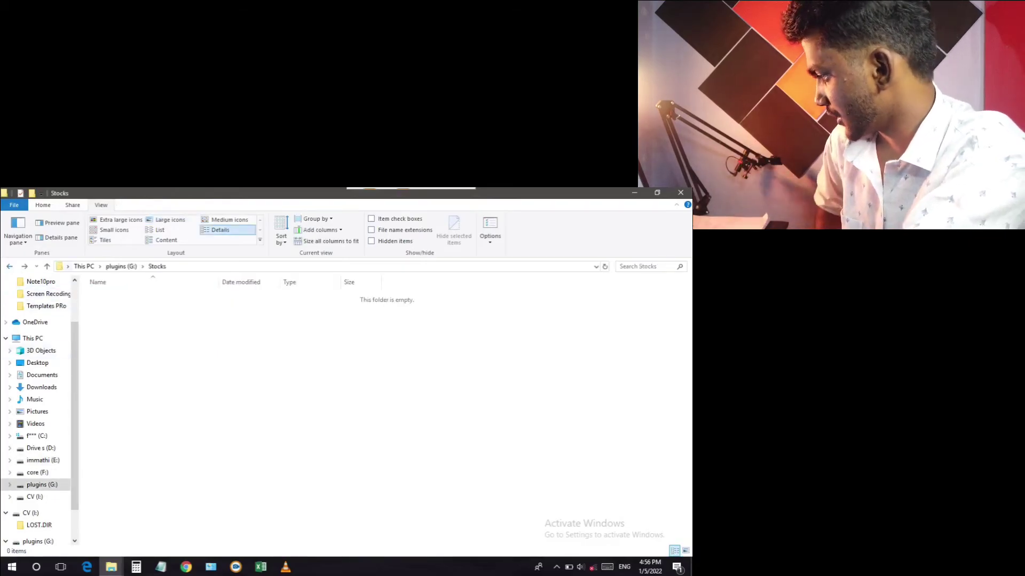
left_click(32, 338)
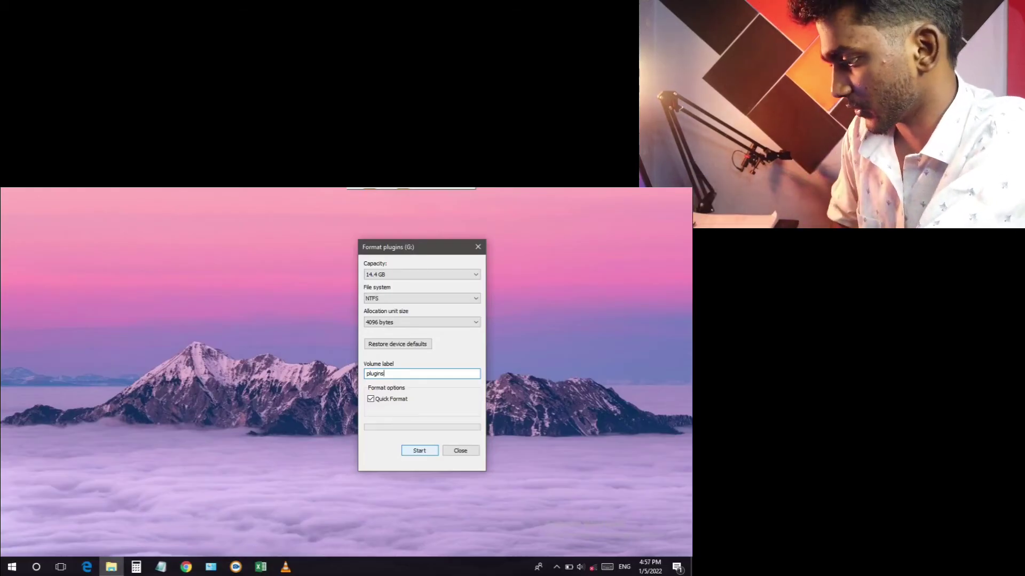
- Quick-format the plugins (G:) drive as NTFS with a 4096-byte allocation unit size, accepting the data erasure, and close the Format dialog
key("Return")
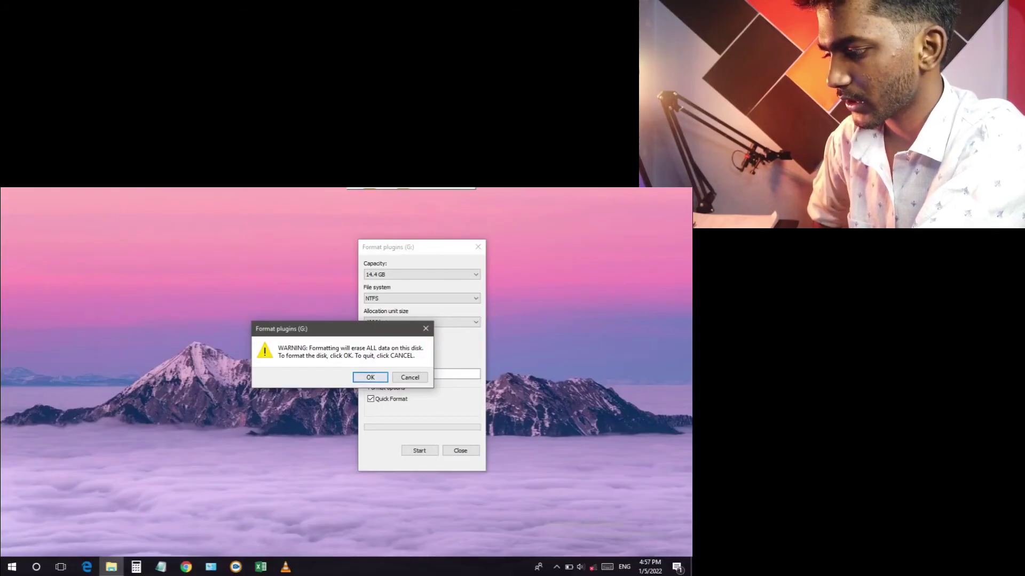
key("Return")
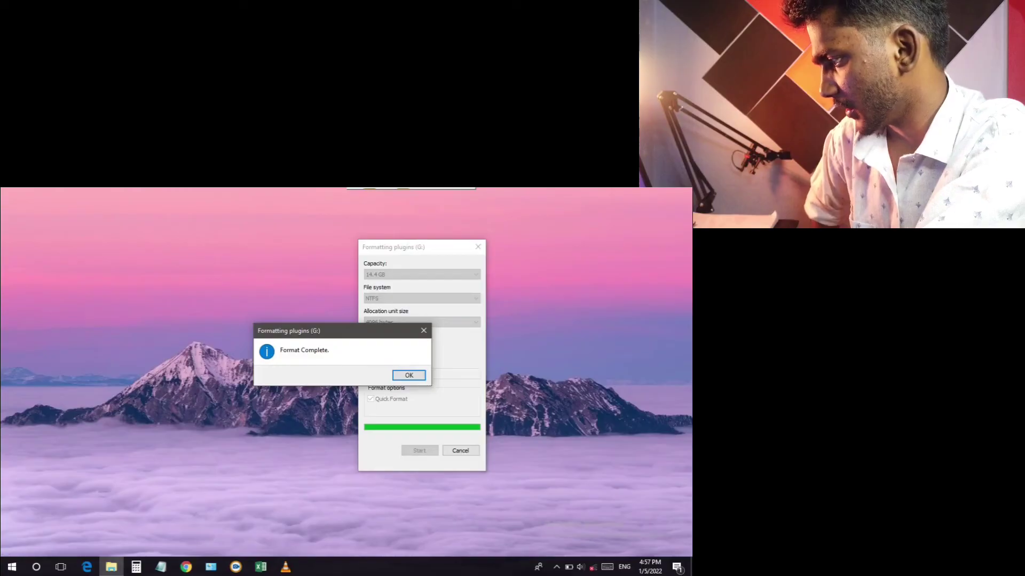
key("Return")
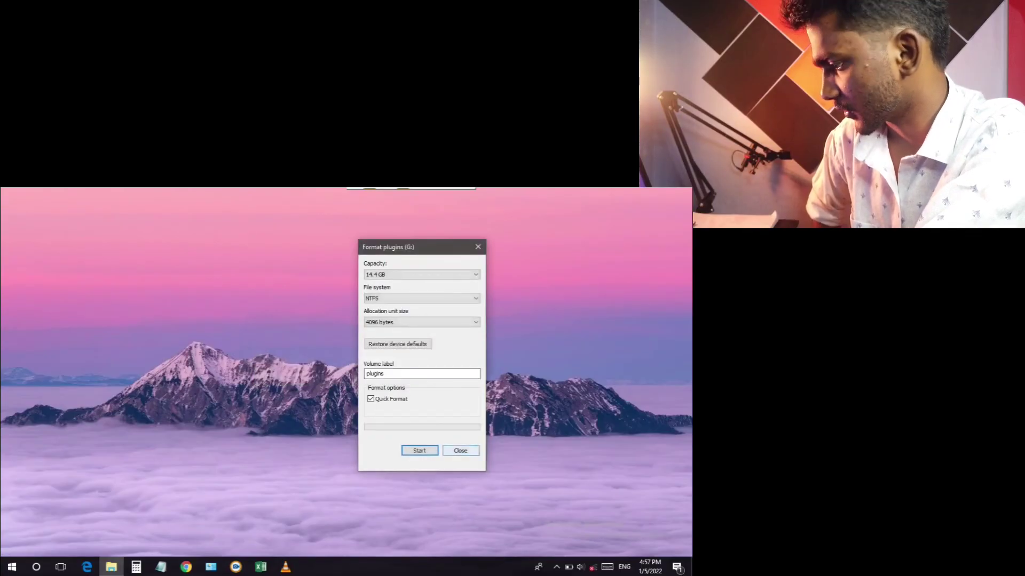
key("Escape")
- Open the formatted plugins (G:) drive from This PC to check its contents, and go back
left_click(112, 567)
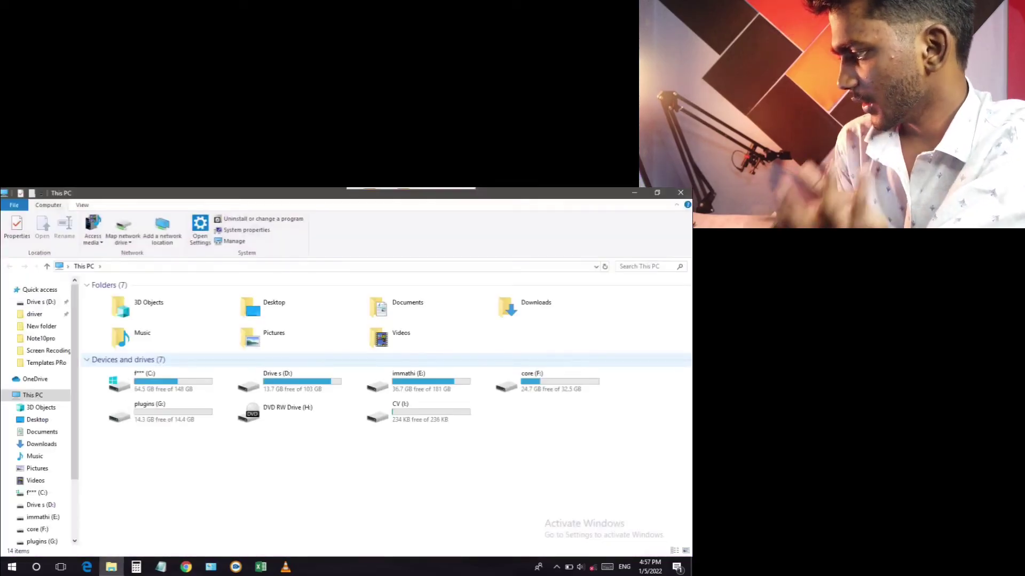
left_click(151, 412)
key("Return")
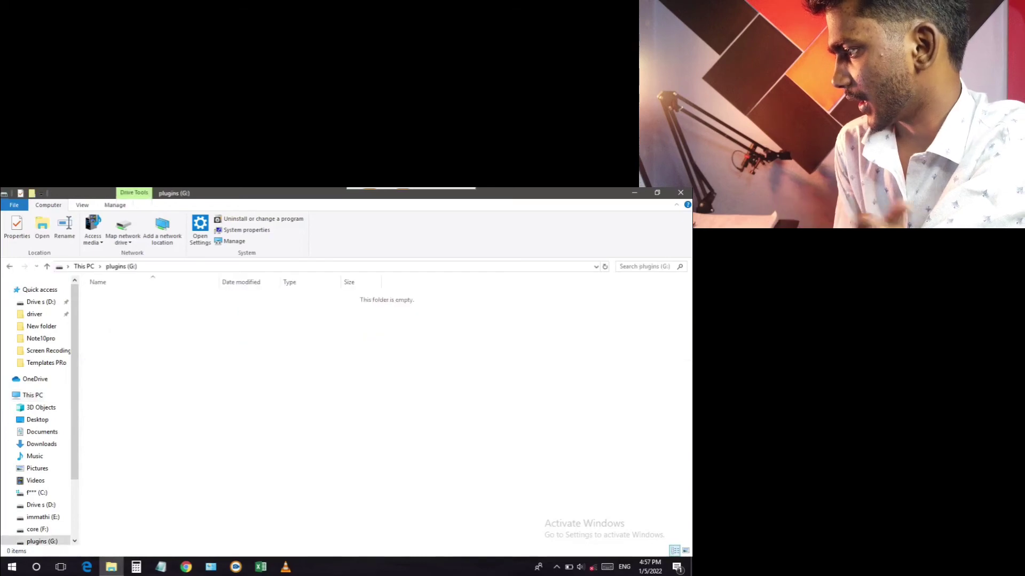
key("BackSpace")
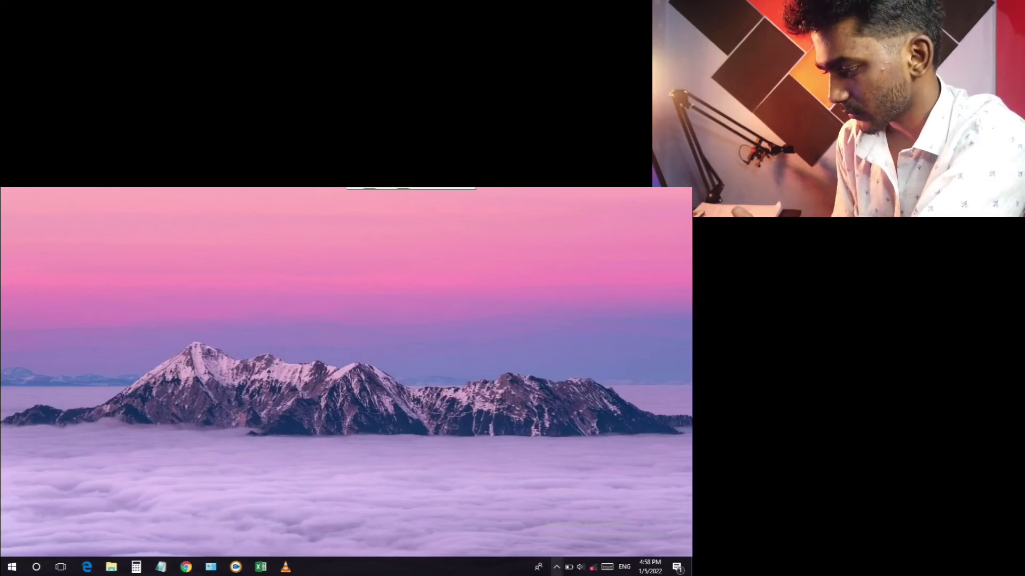
- Safely eject the removable storage media holding the CV (I:) and plugins (G:) drives
left_click(557, 567)
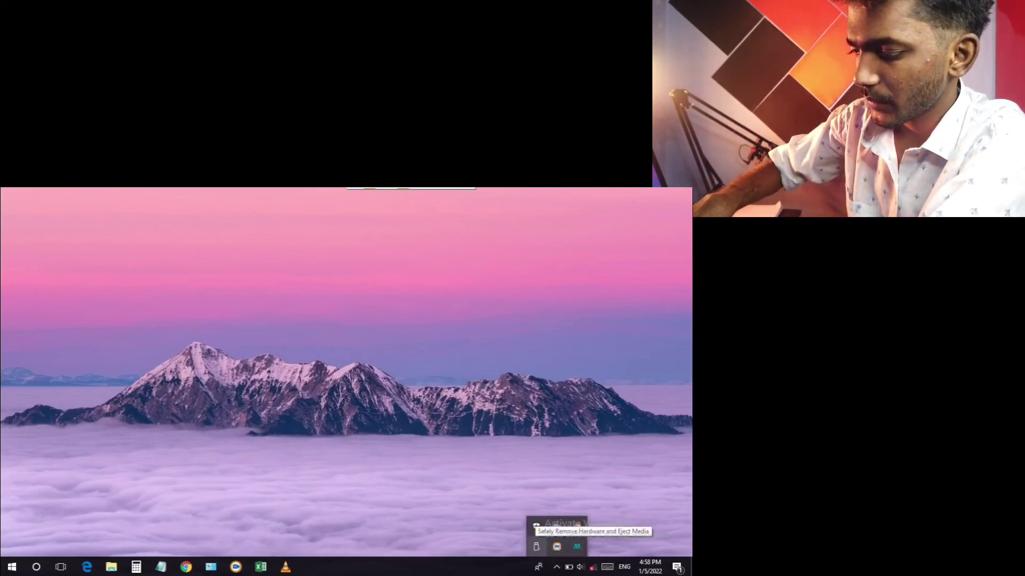
left_click(536, 525)
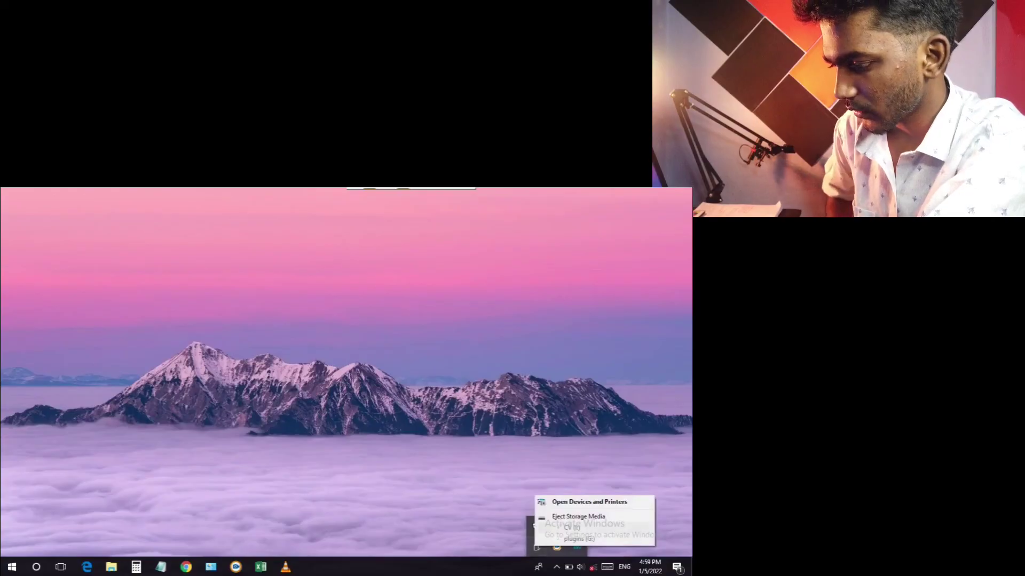
left_click(558, 518)
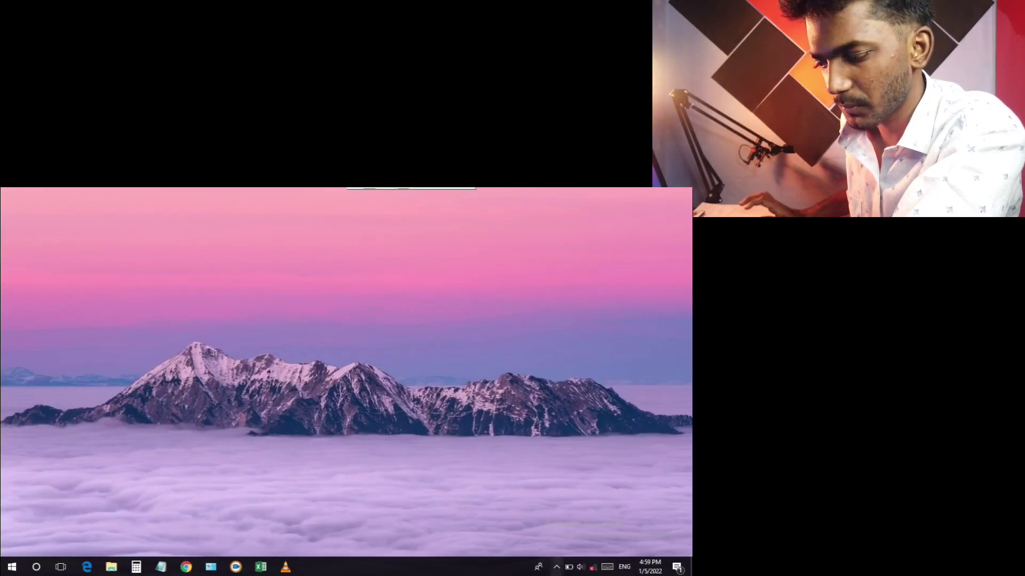
left_click(556, 567)
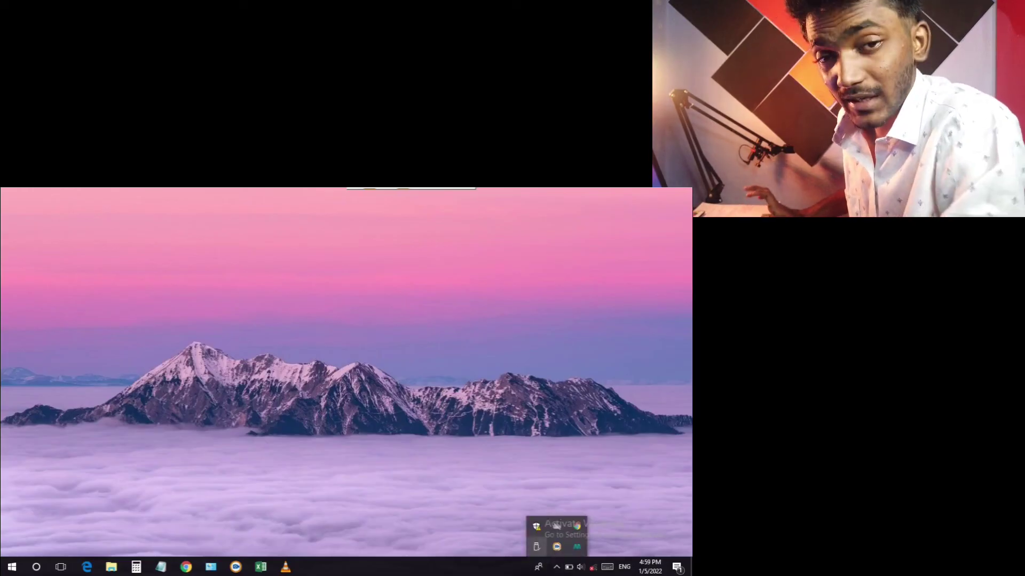
right_click(557, 527)
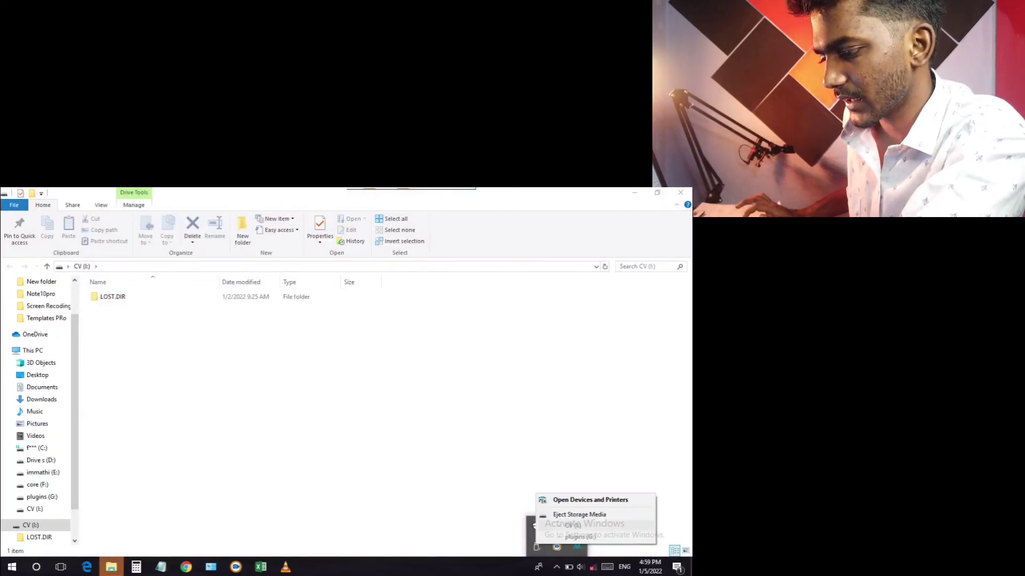
left_click(579, 515)
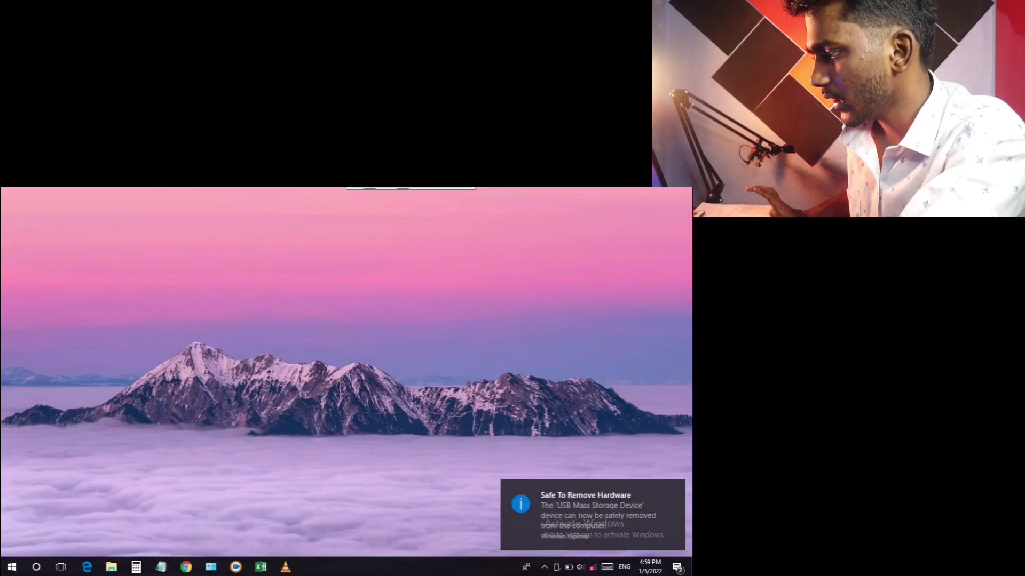
- Refresh the desktop twice
right_click(338, 259)
left_click(368, 290)
right_click(220, 247)
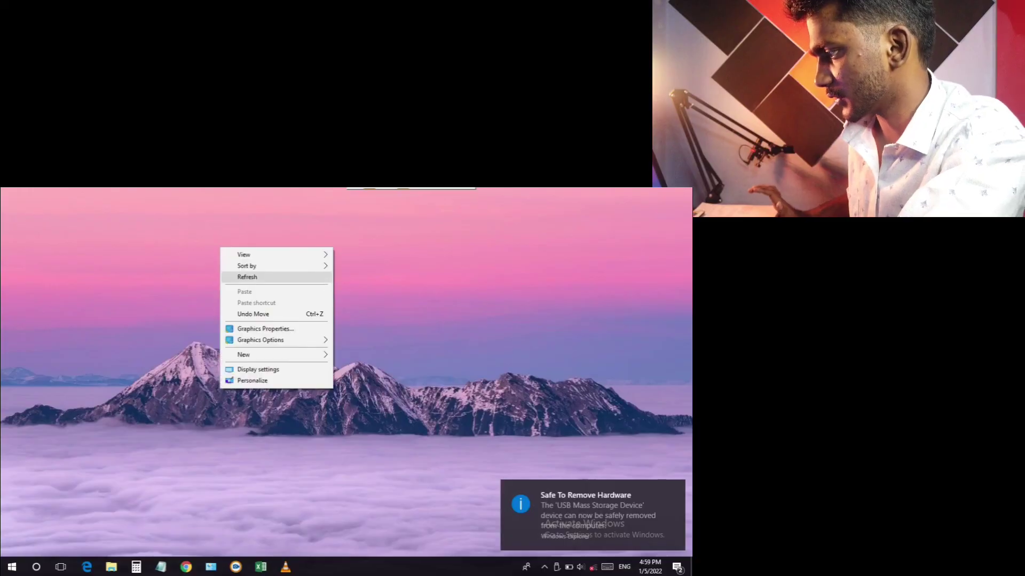
left_click(249, 276)
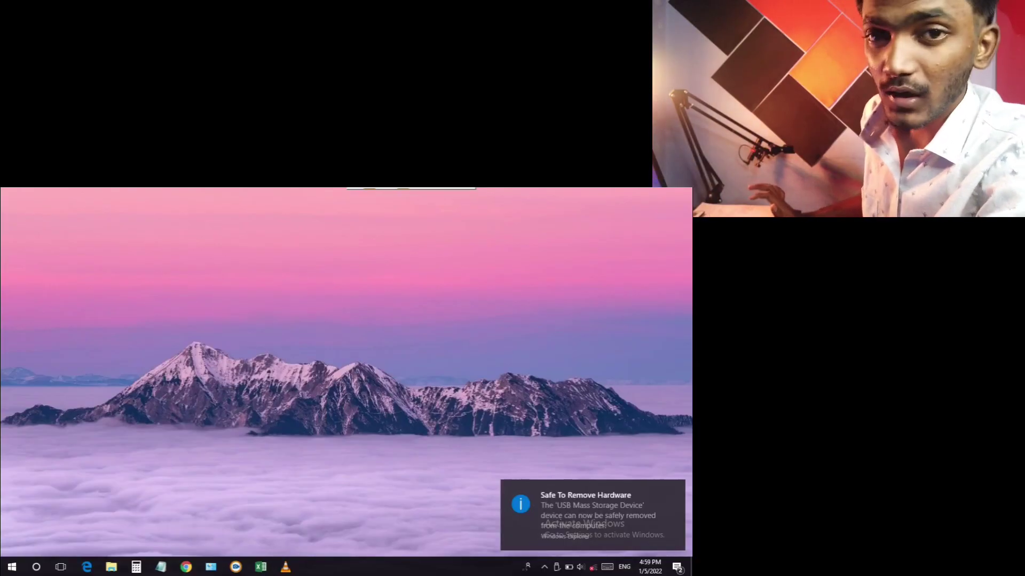